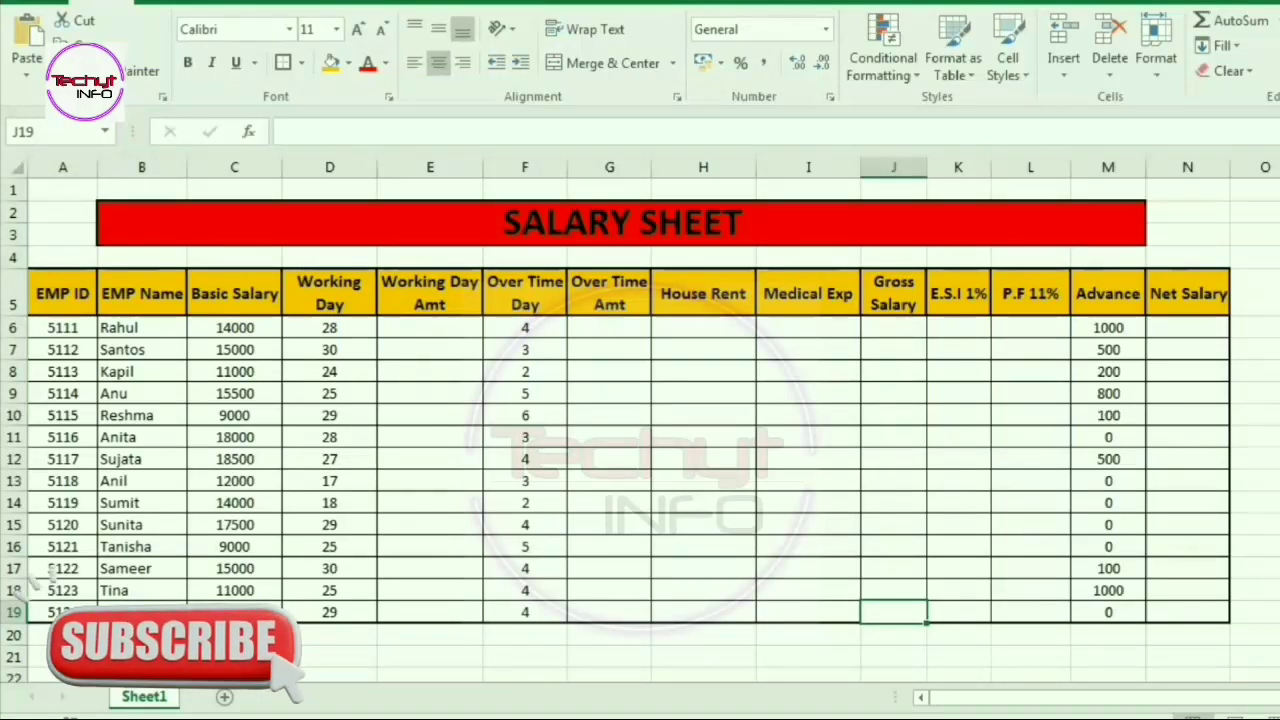
Review the salary sheet's title and column headers from EMP Name to Net Salary.
key(Right)
key(Right)
key(Right)
key(Right)
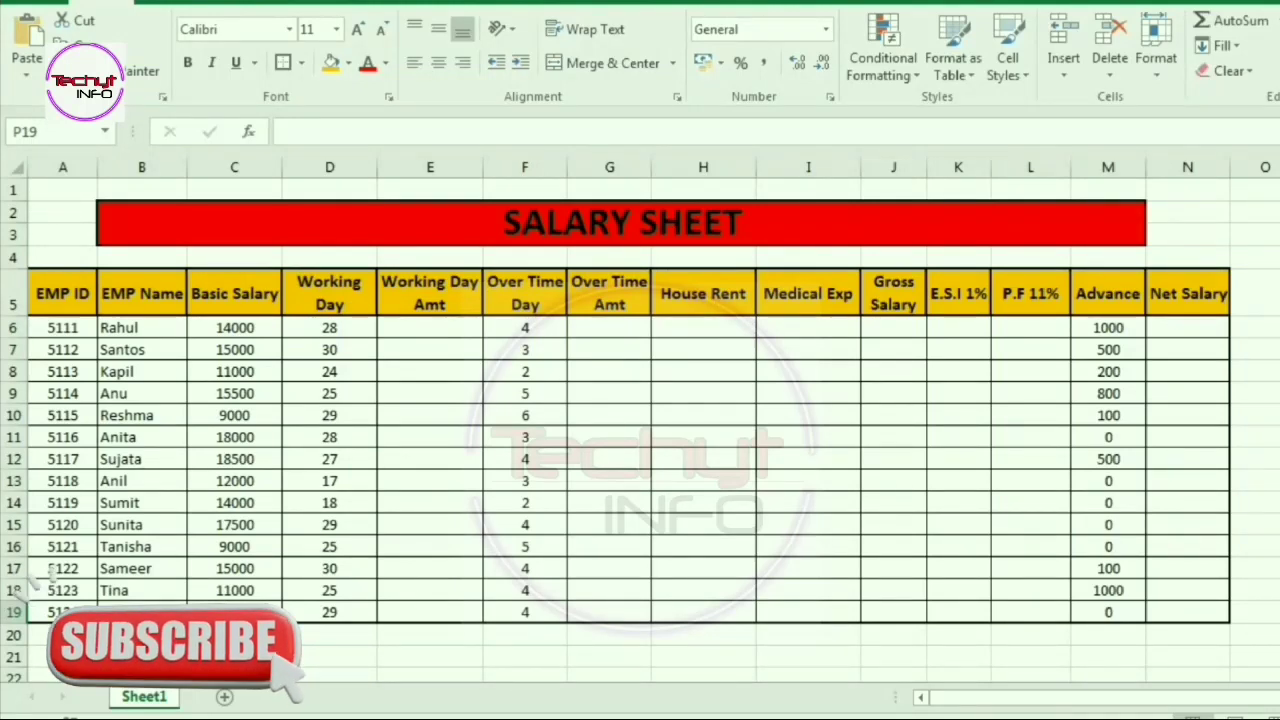
key(ctrl+a)
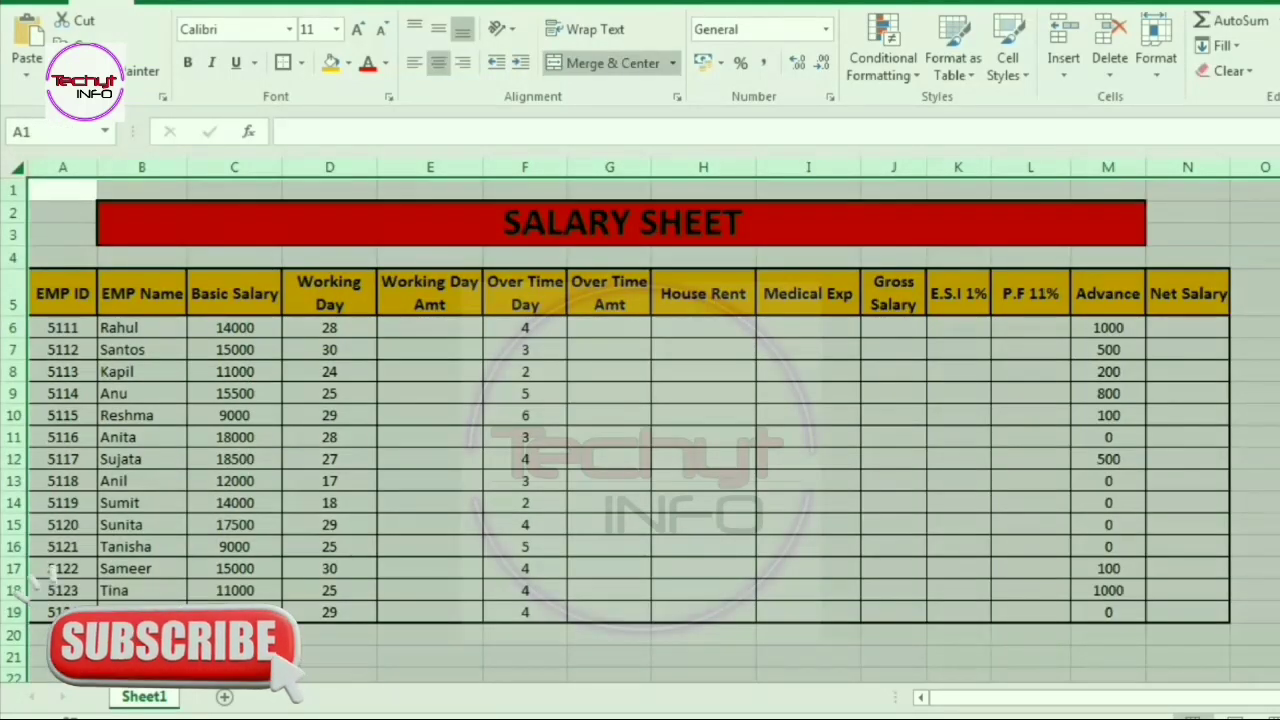
click(620, 222)
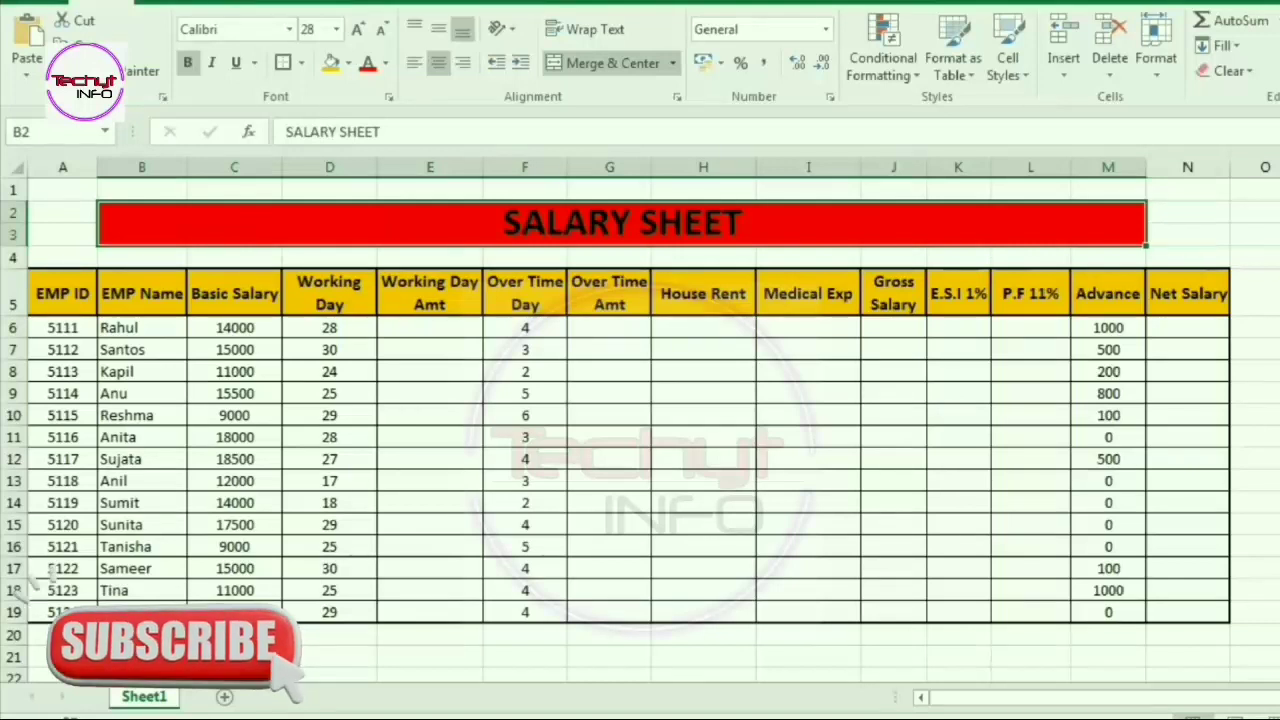
click(430, 167)
click(609, 167)
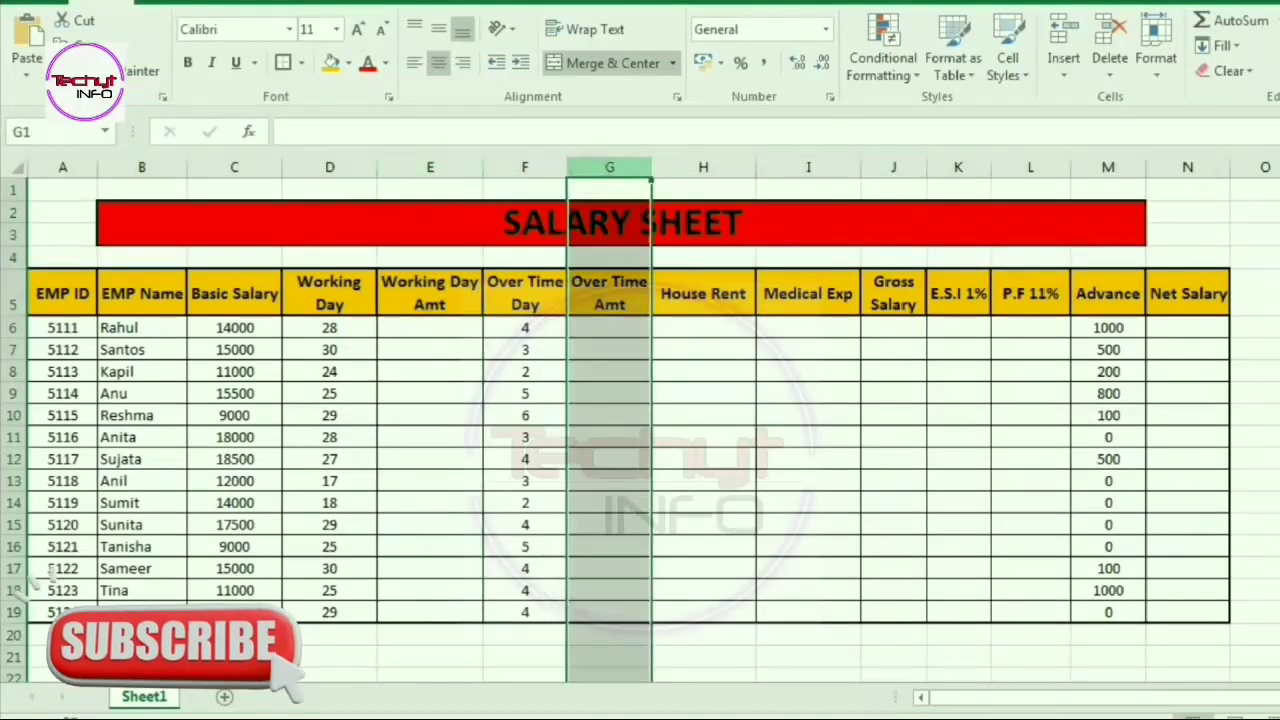
click(704, 167)
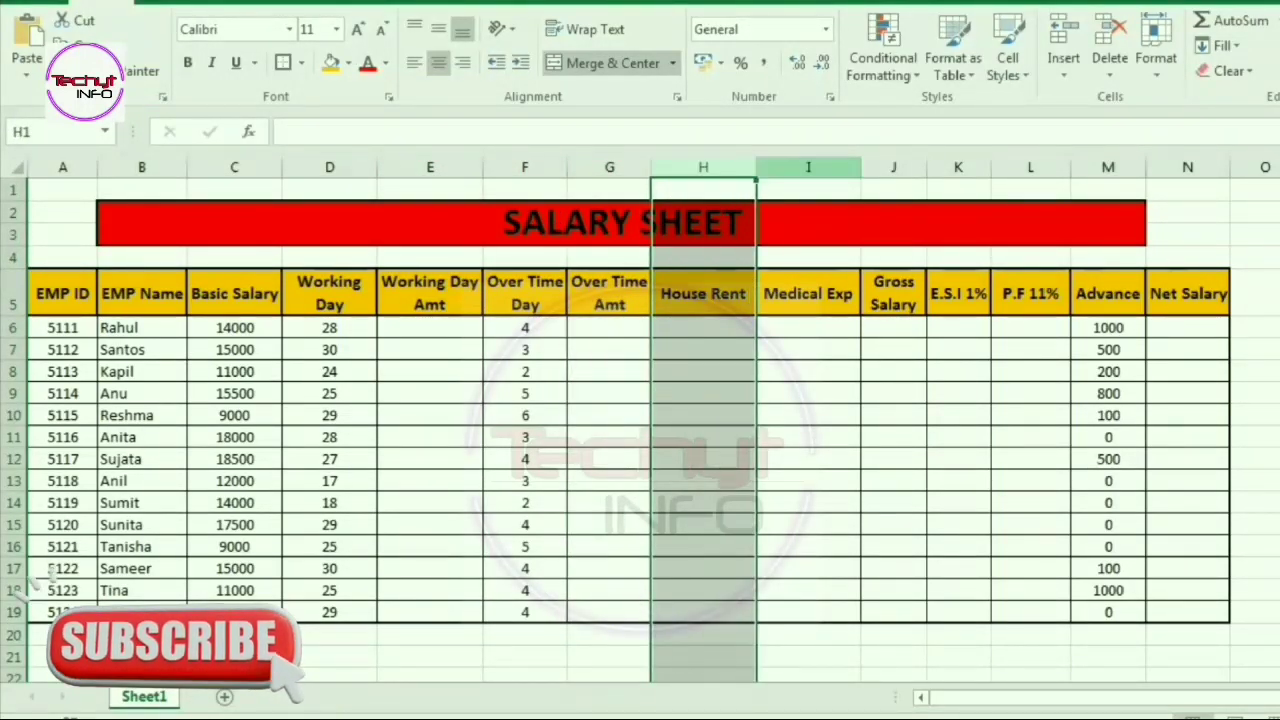
click(808, 167)
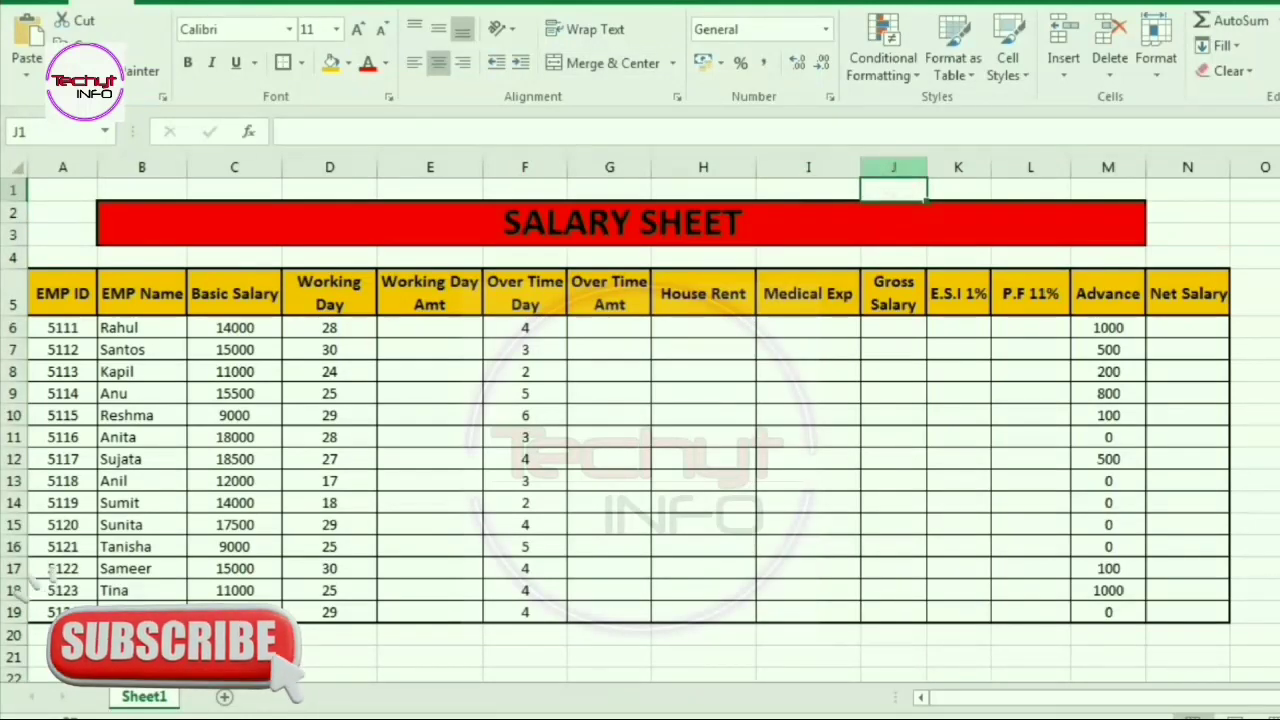
click(893, 167)
click(958, 167)
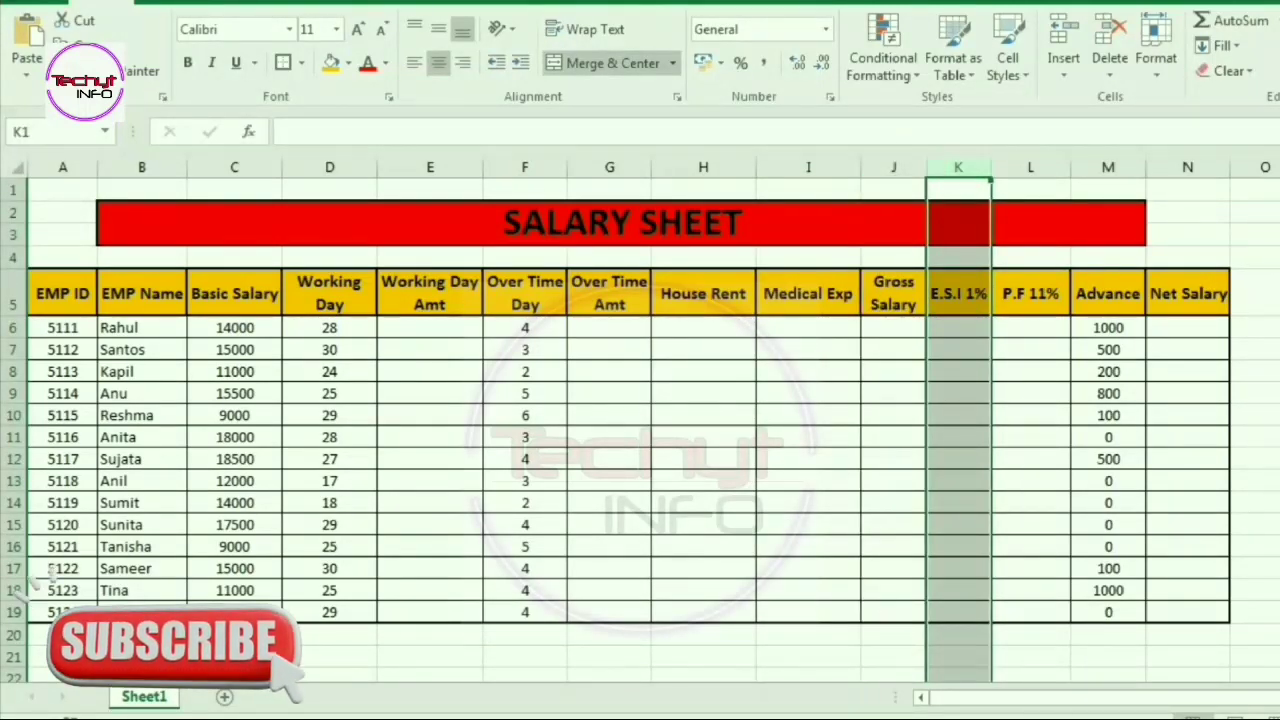
click(1022, 170)
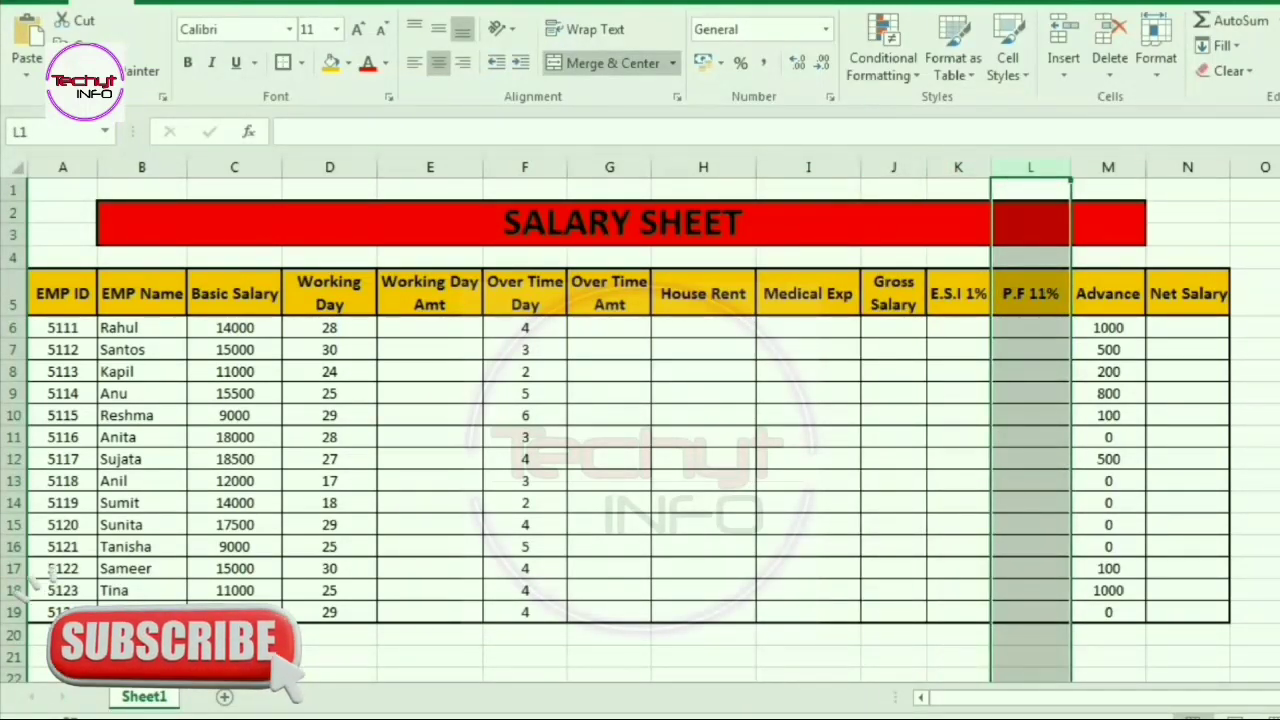
click(1108, 167)
click(1188, 167)
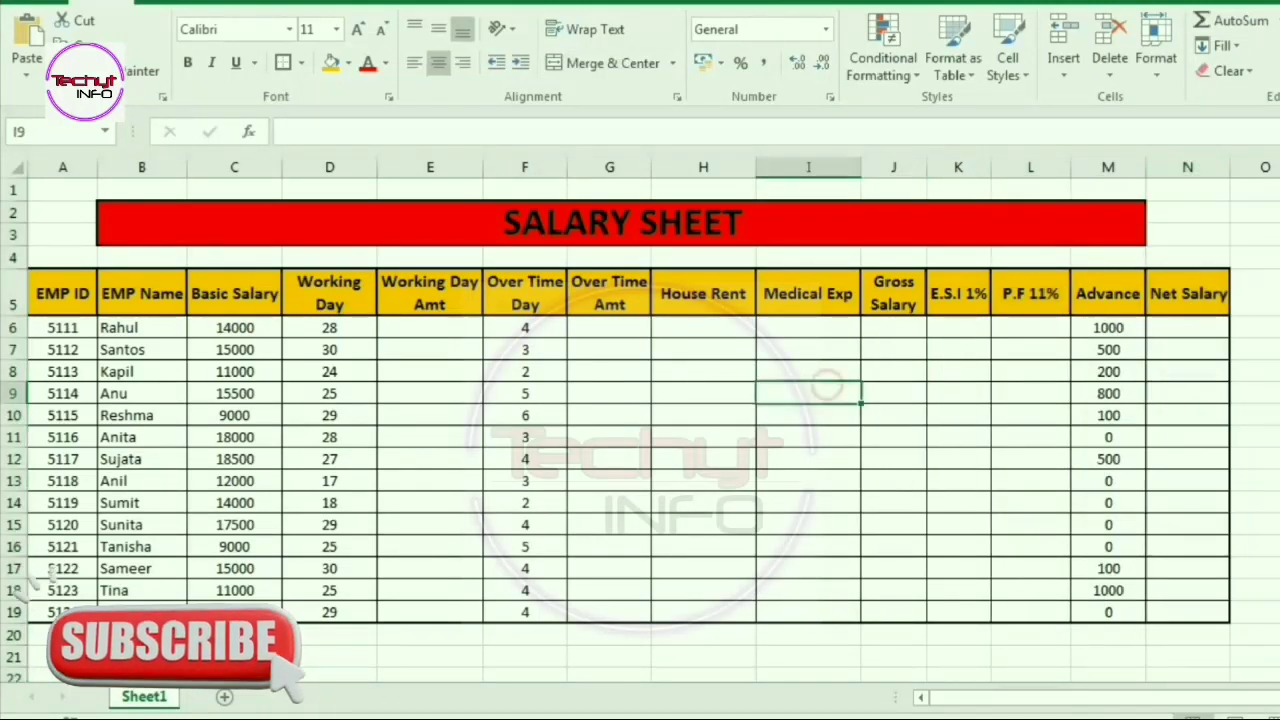
click(141, 167)
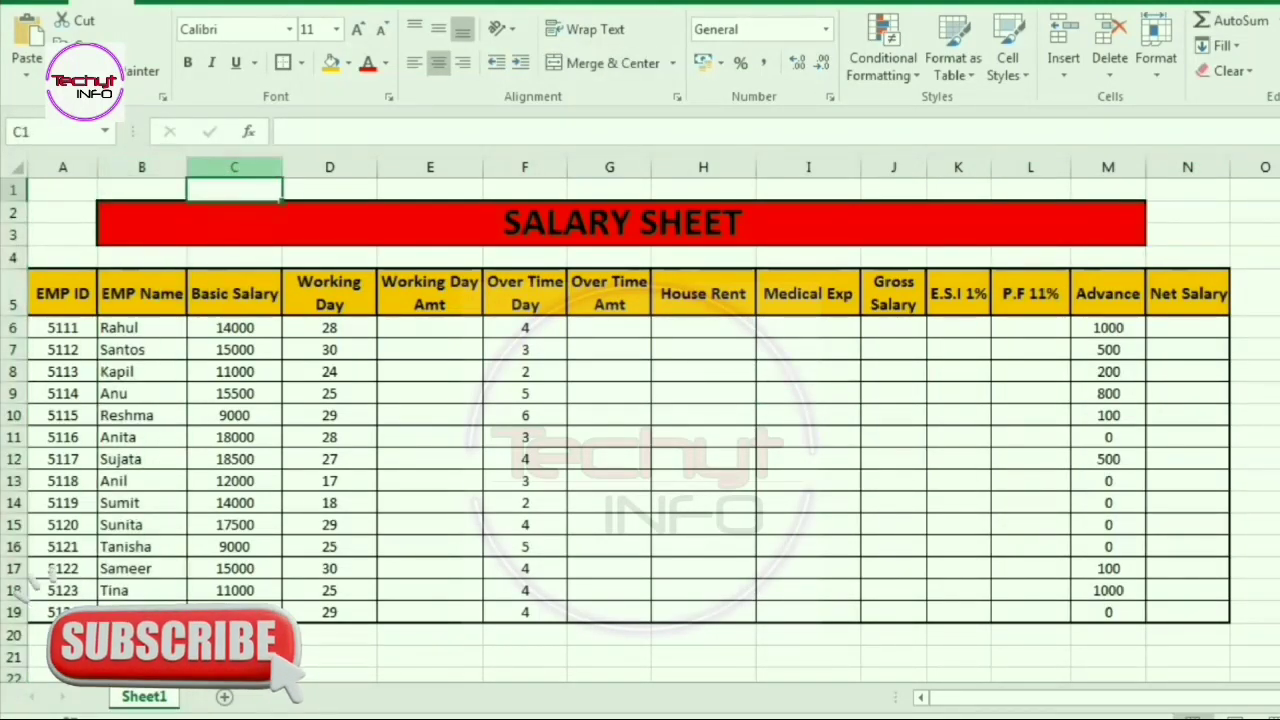
click(234, 167)
click(329, 167)
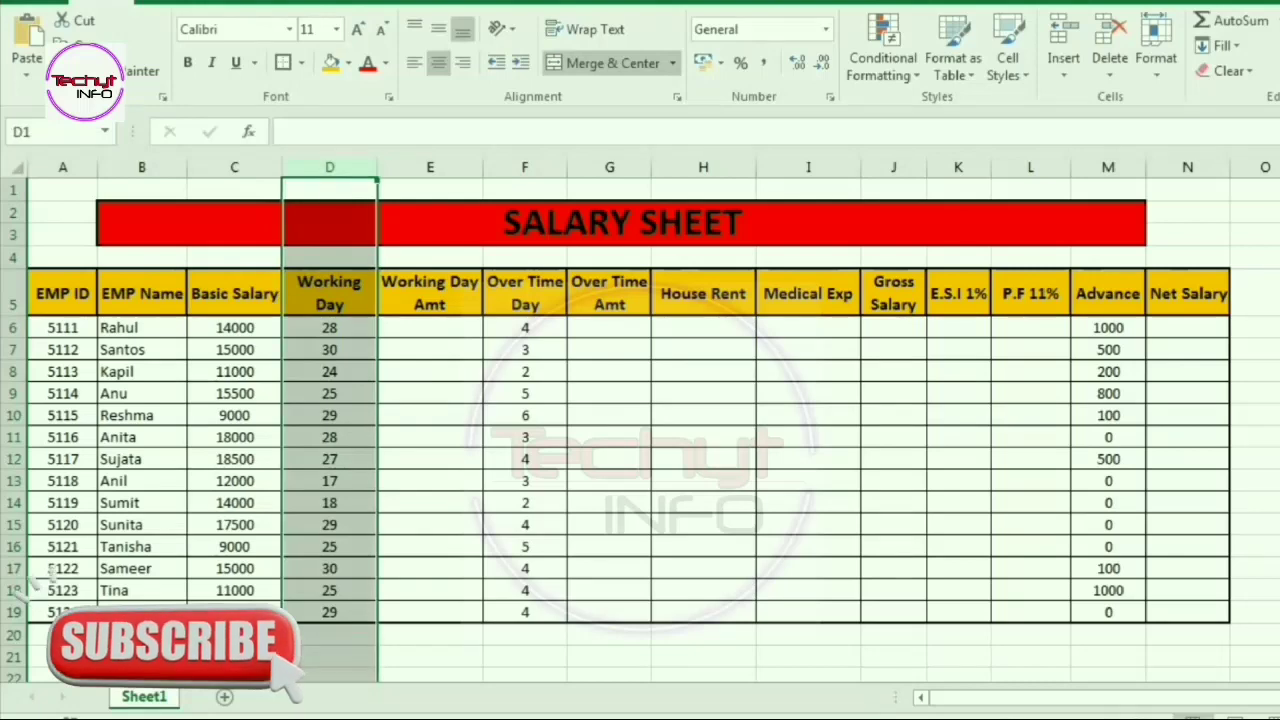
Enter =C6*D6/30 in E6 so the Working Day Amt shows 13066.67.
click(415, 322)
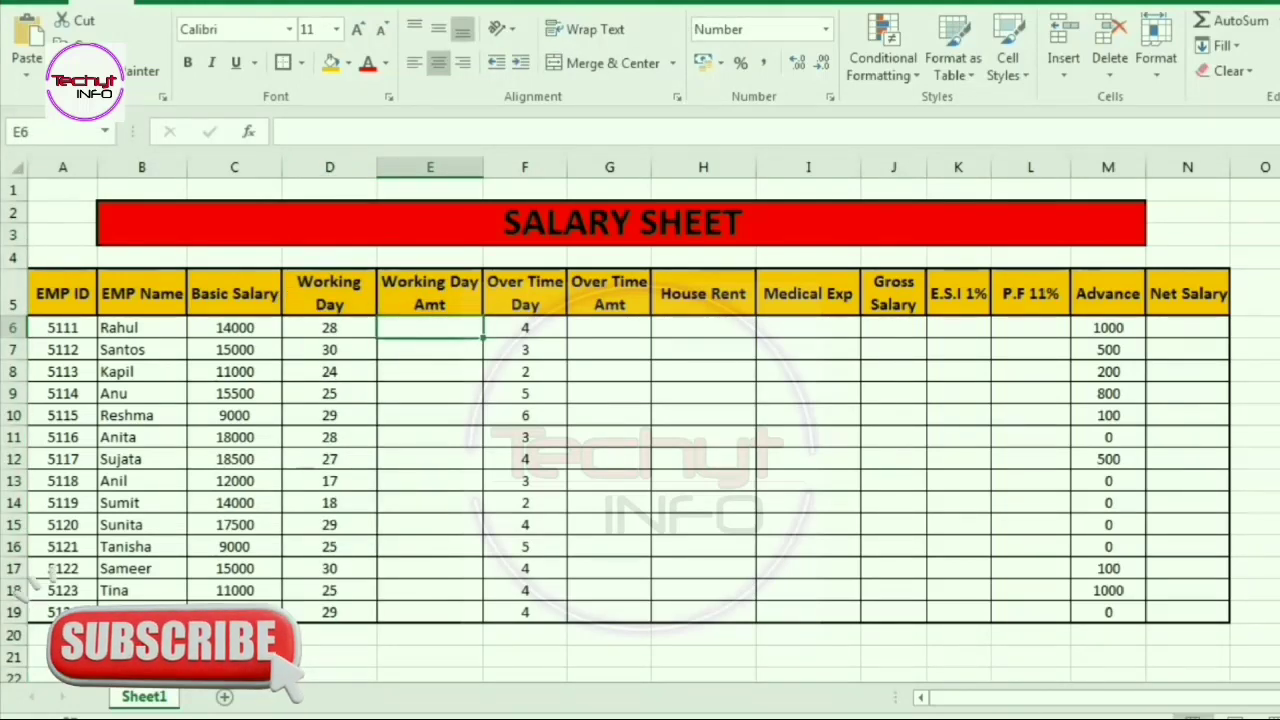
text(=)
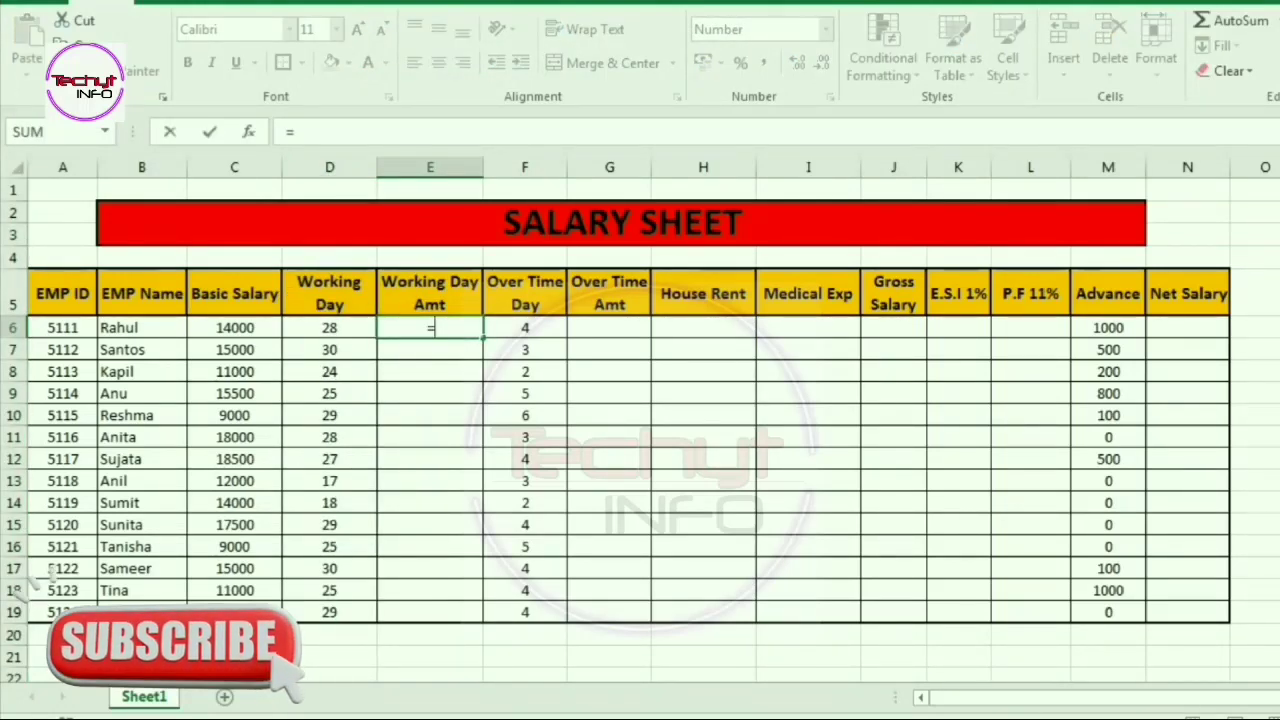
key(Left)
key(Left)
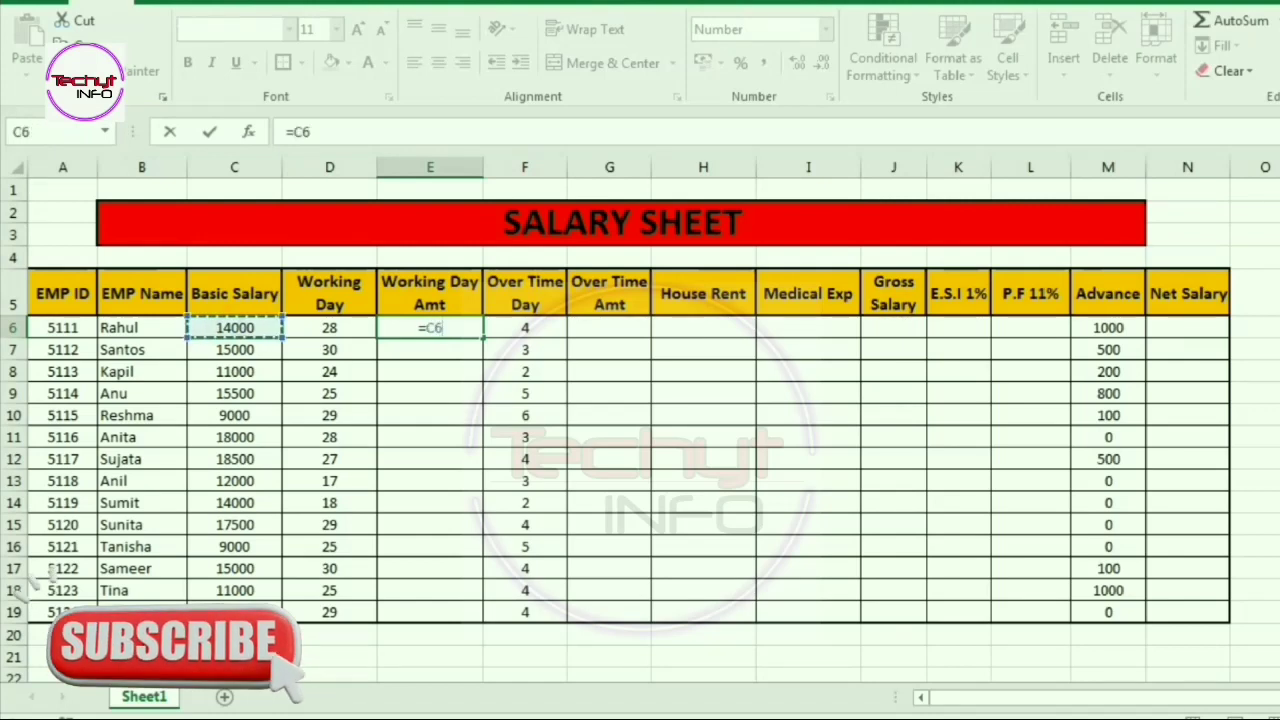
text(*)
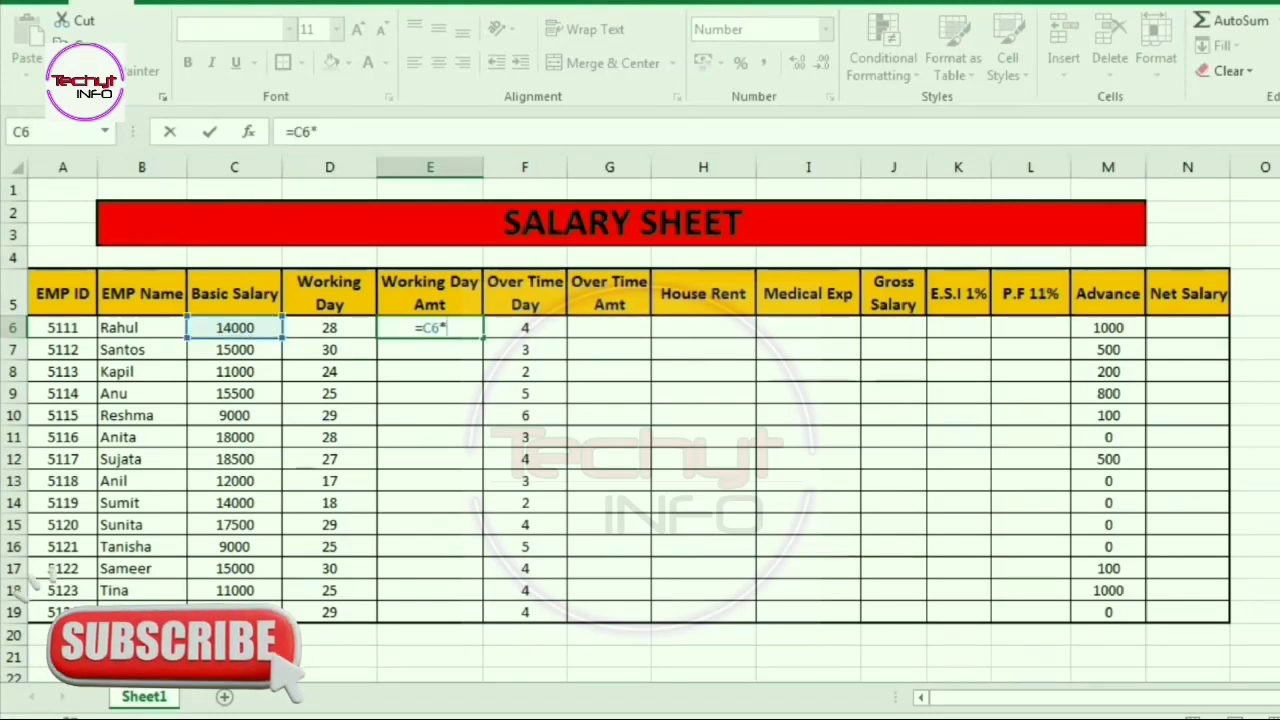
key(Left)
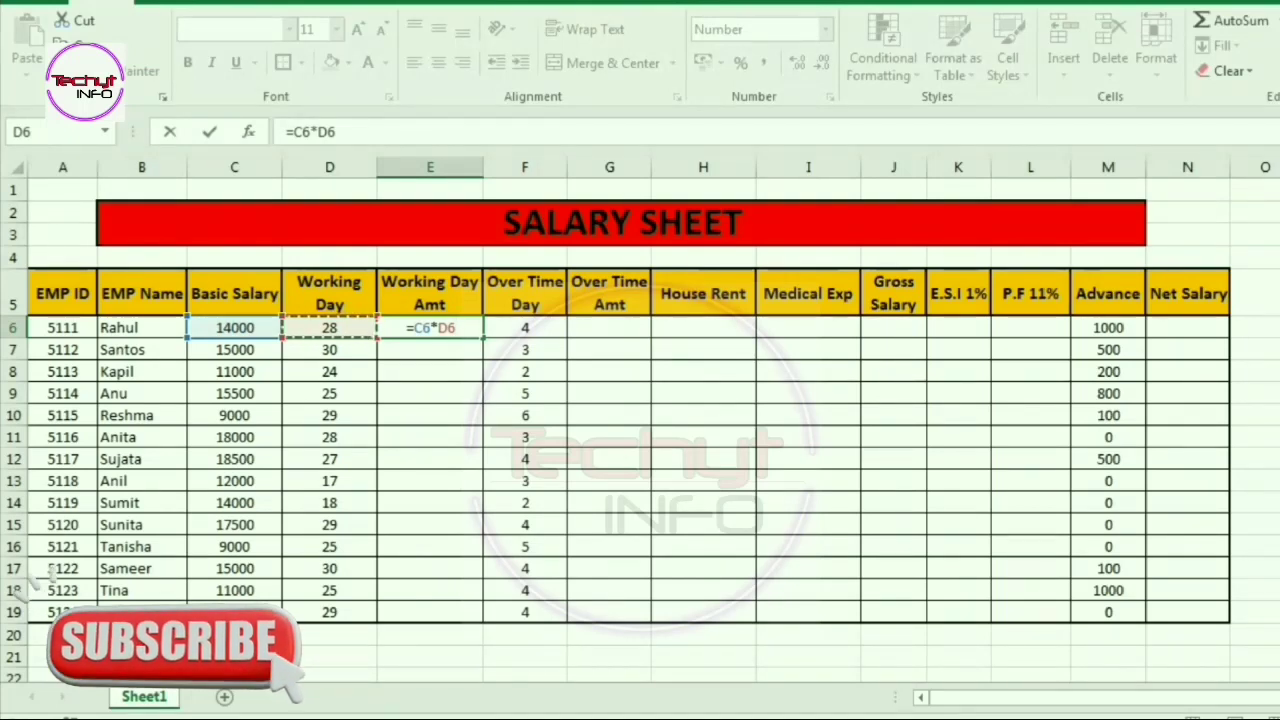
text(/3)
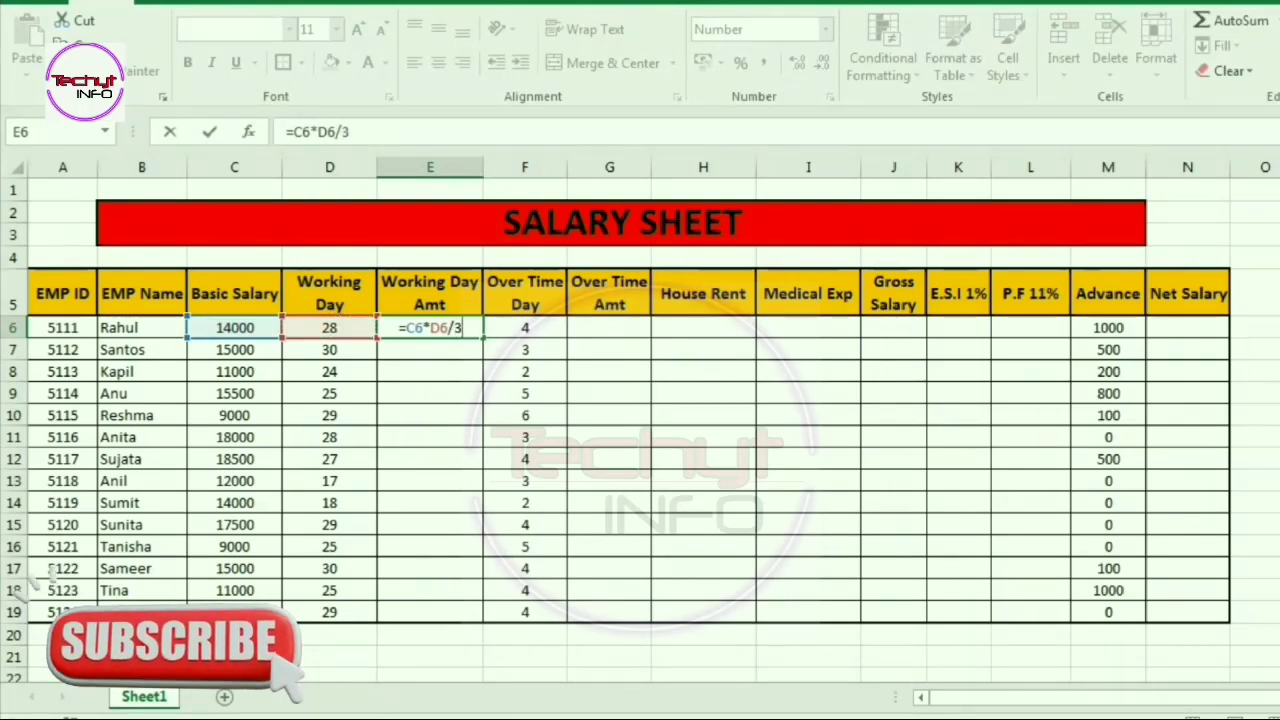
text(0)
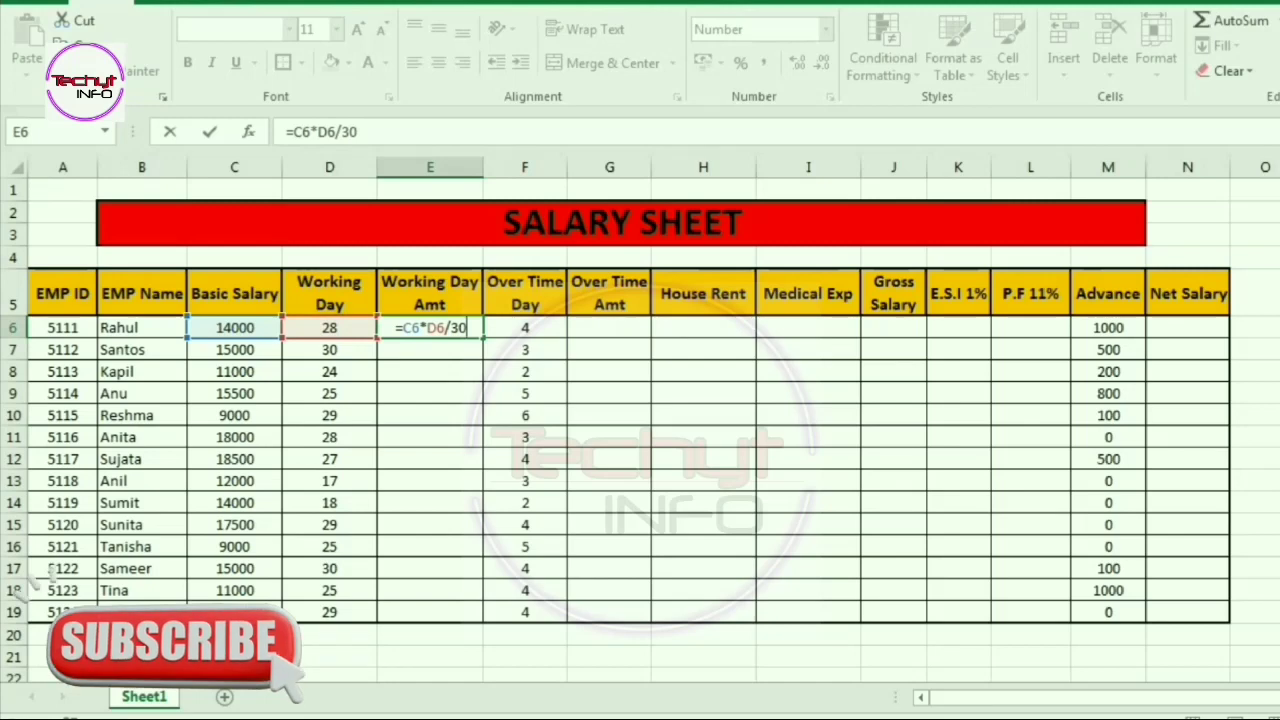
key(Return)
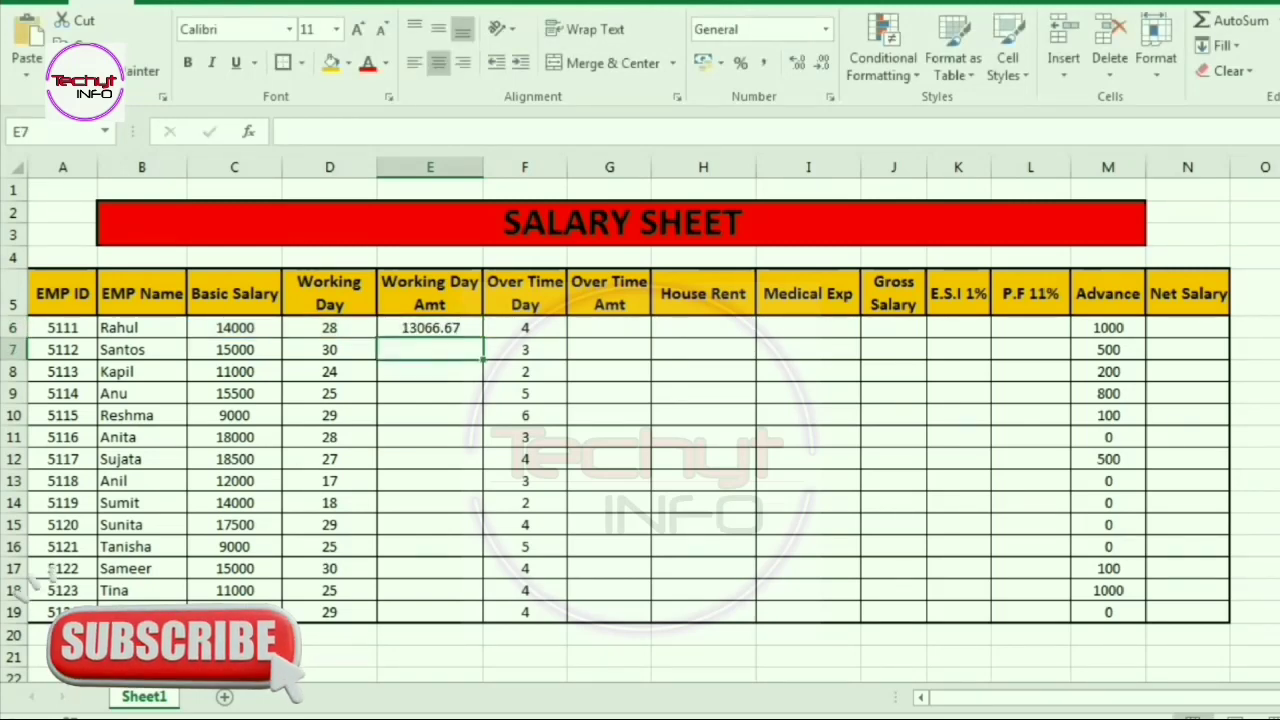
key(Up)
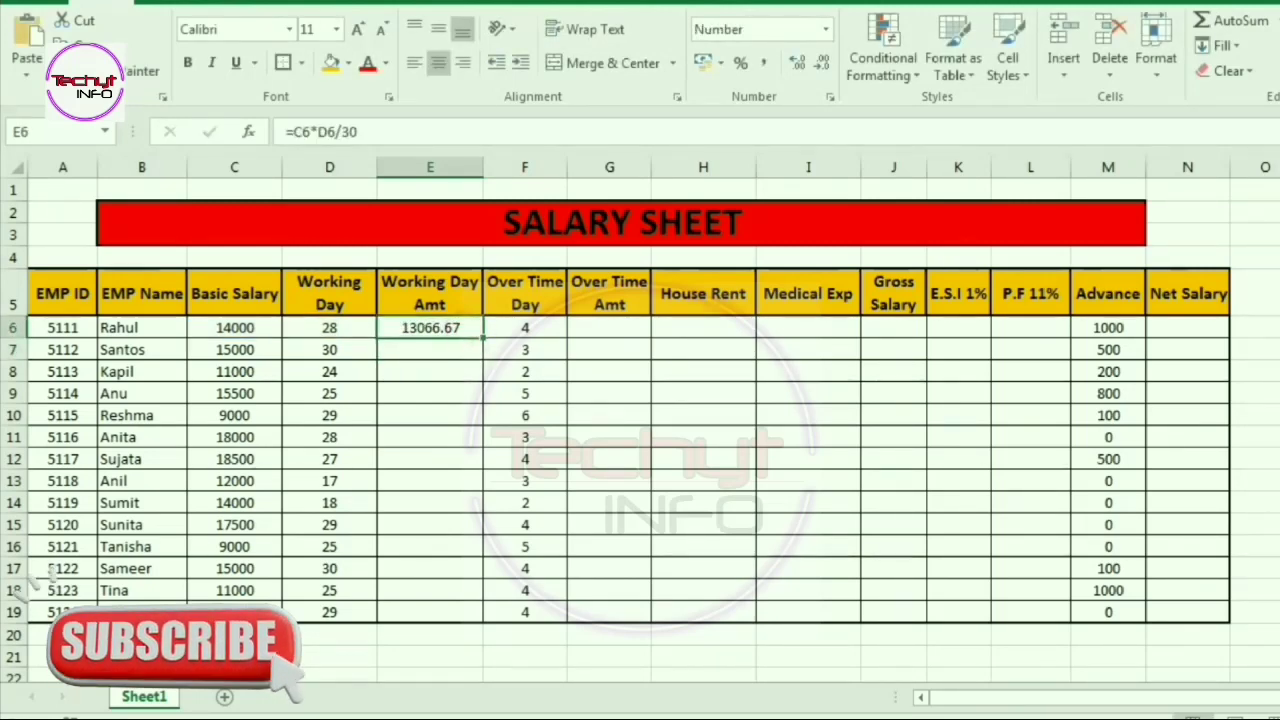
click(524, 327)
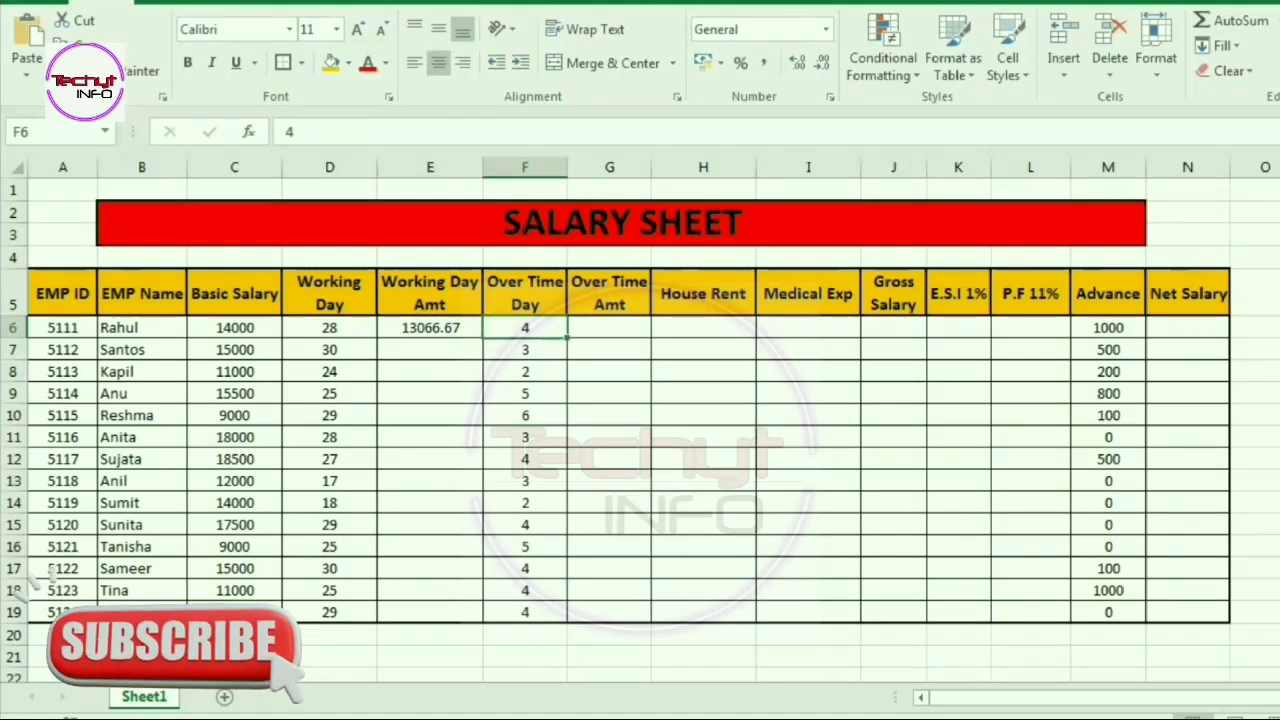
Enter =C6*F6/30 in G6, giving an Over Time Amt of 1866.67.
click(524, 167)
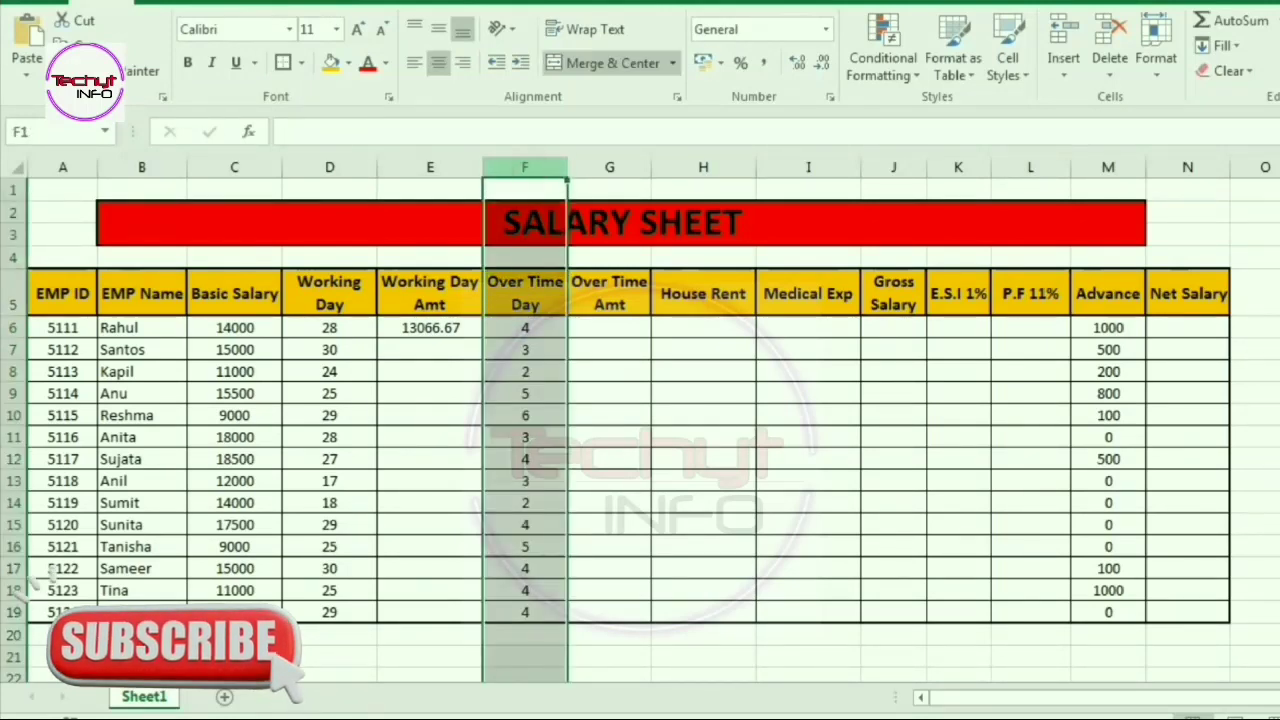
click(609, 352)
click(609, 327)
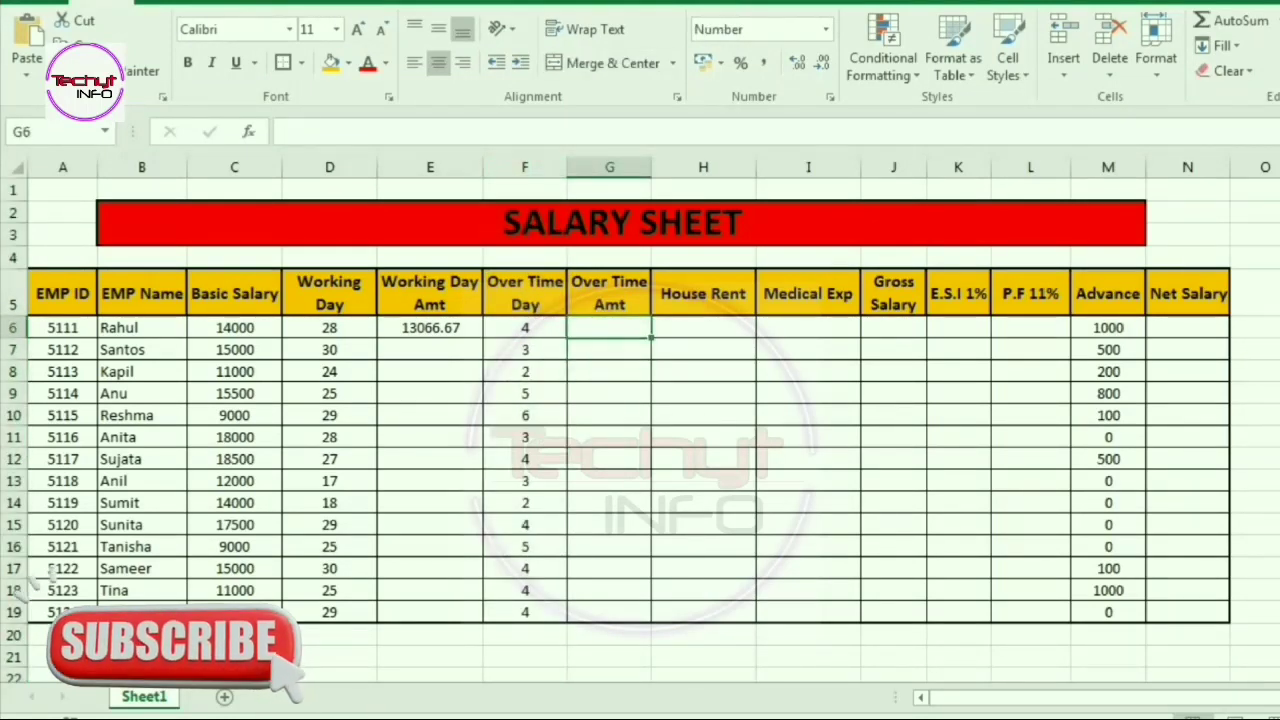
text(=)
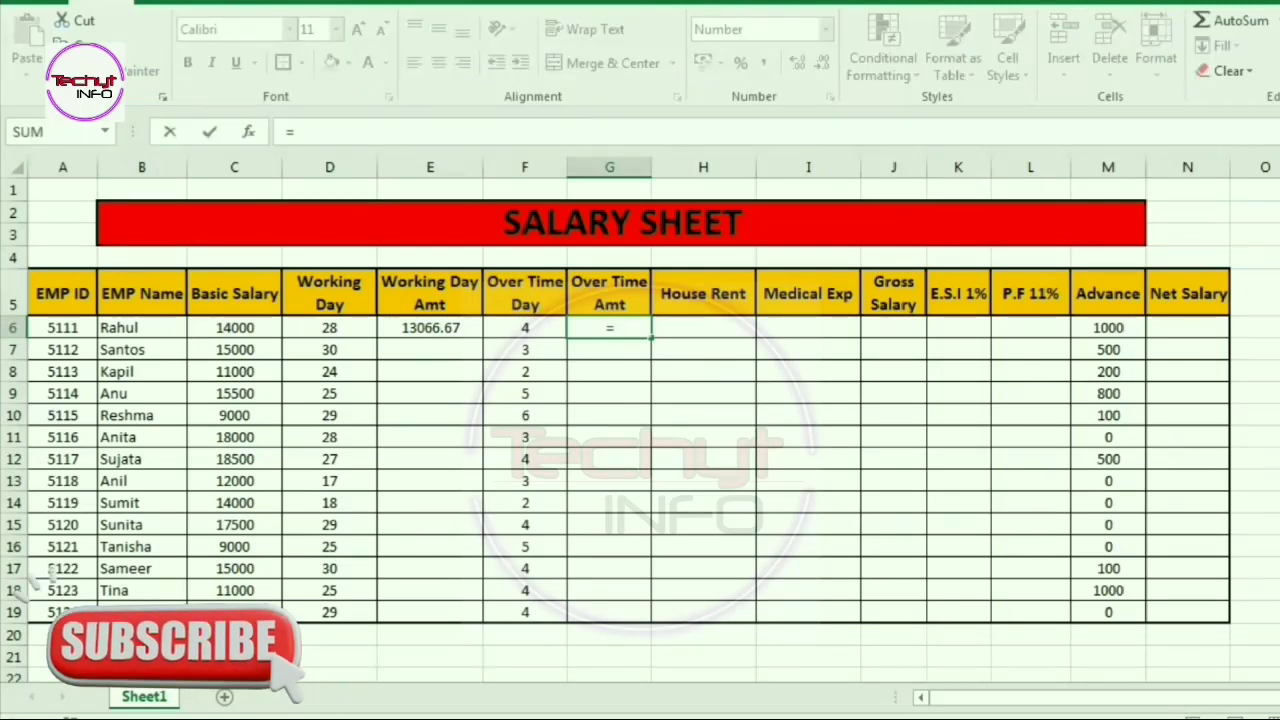
click(234, 327)
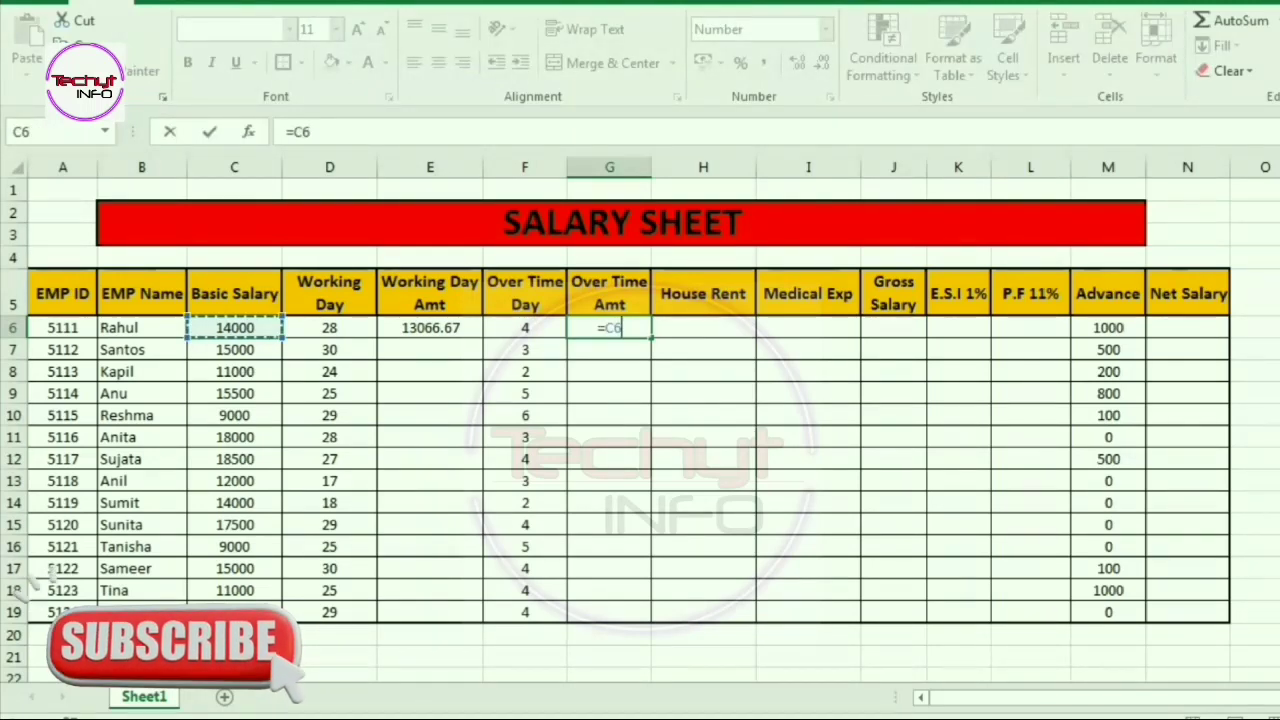
text(*)
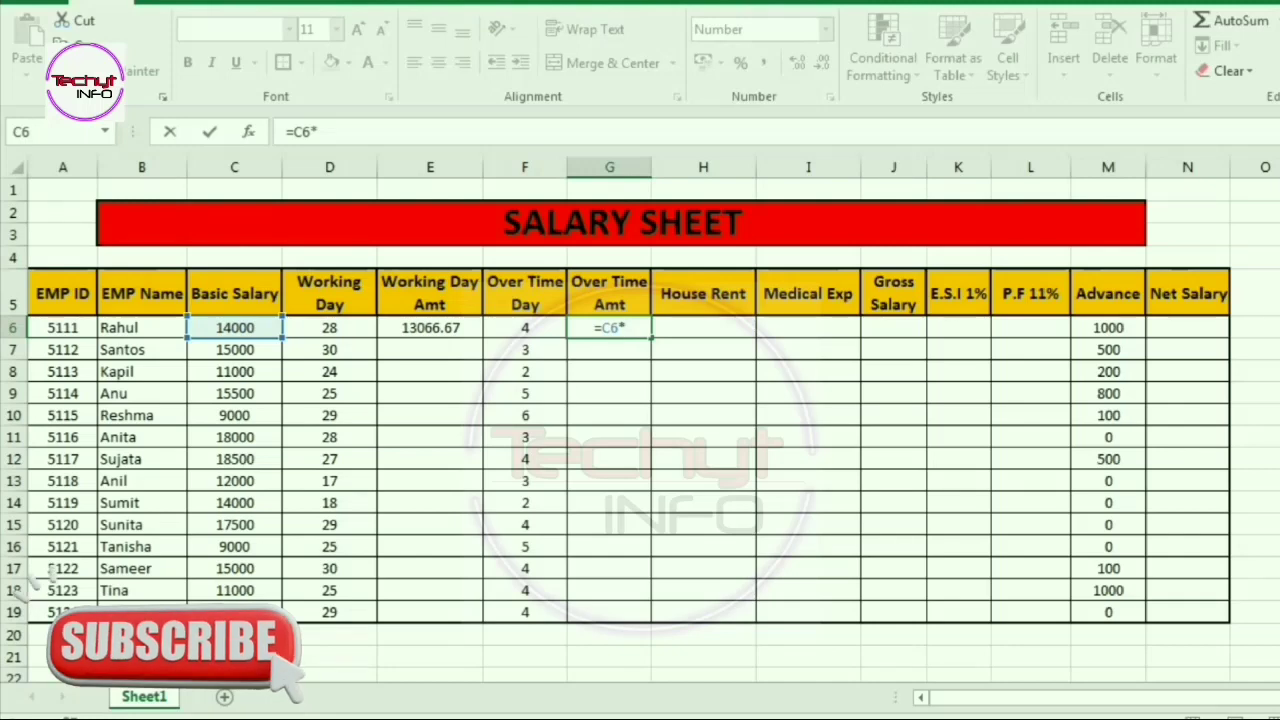
click(524, 327)
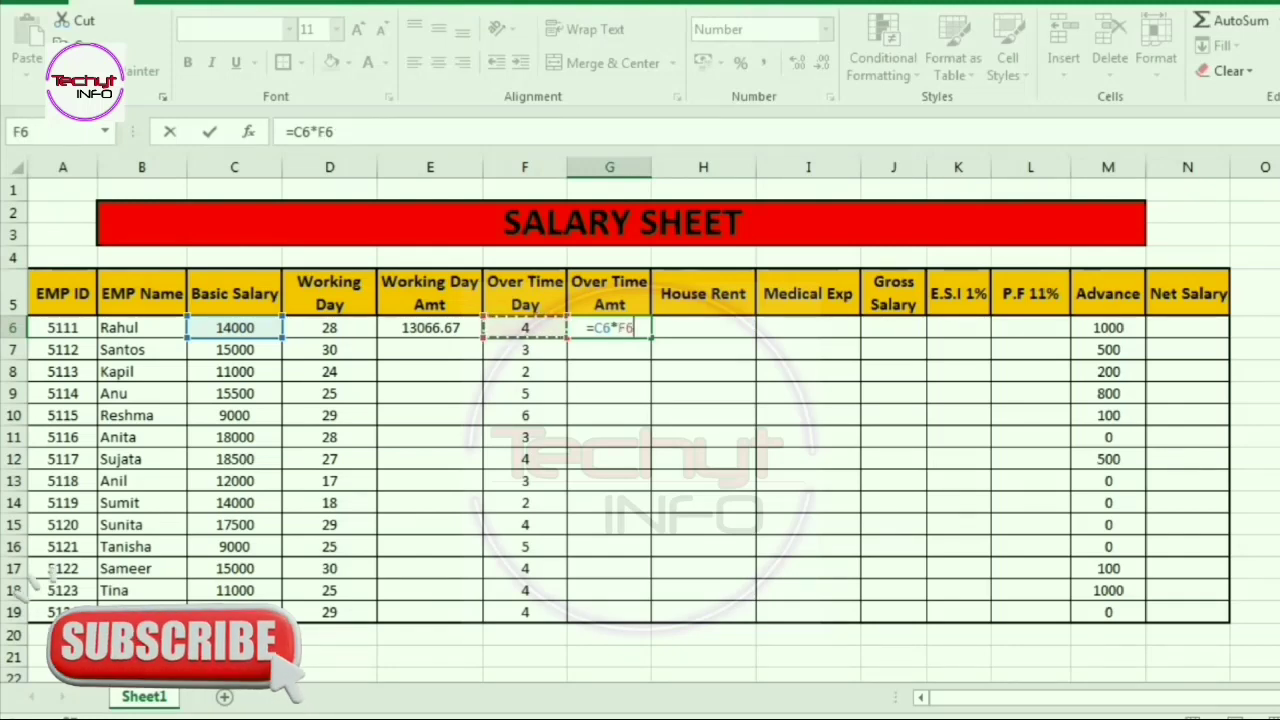
text(/30)
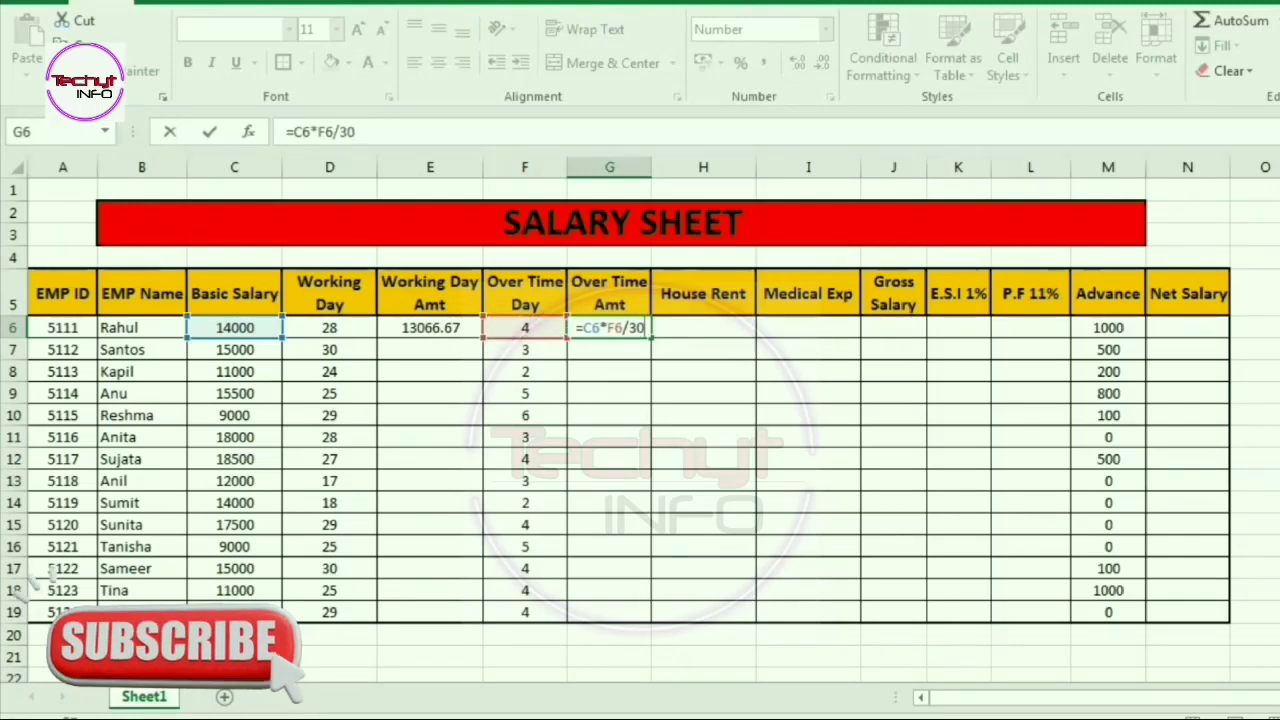
key(Return)
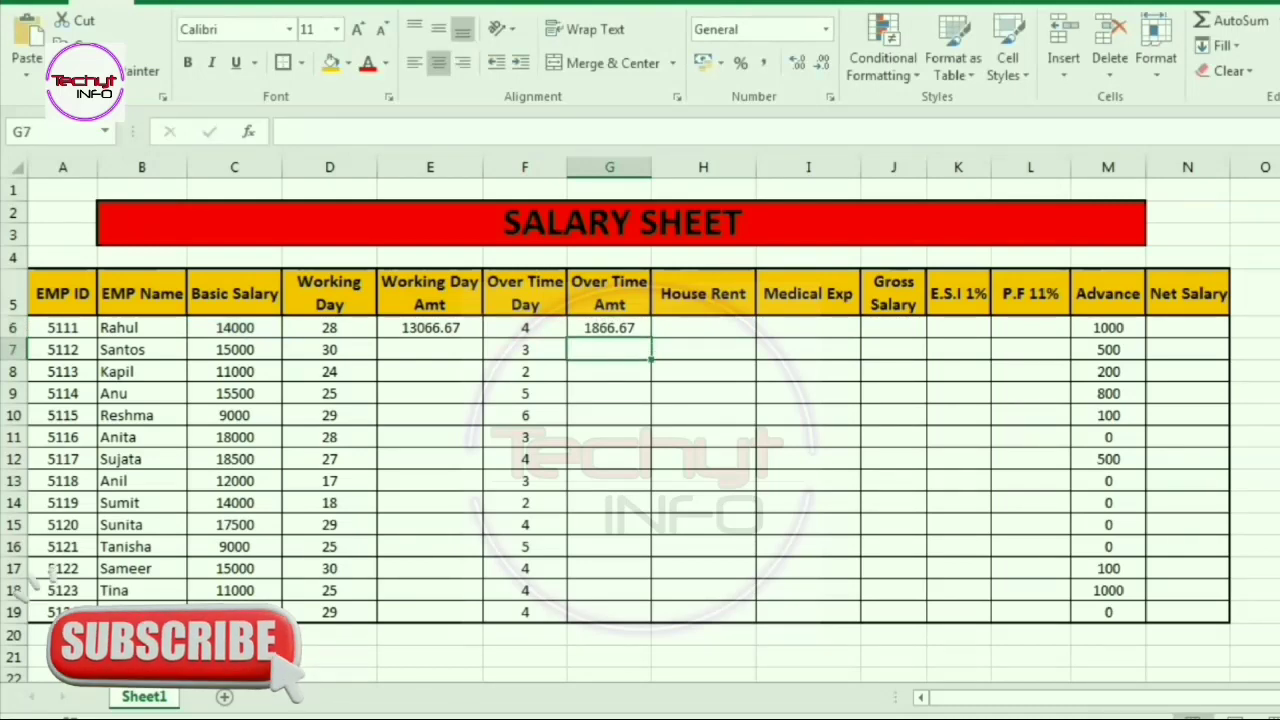
click(680, 325)
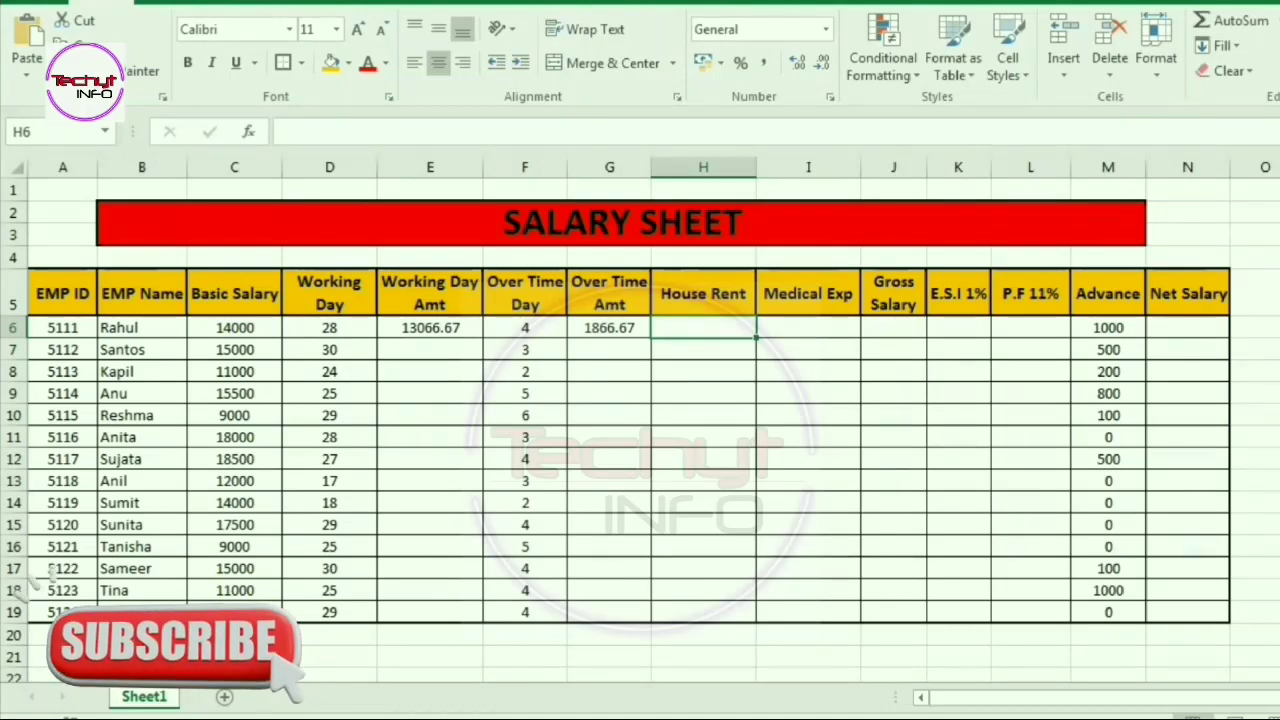
Enter =IF(C6>=14000,1000,0) in H6 so House Rent shows 1000.
text(=if)
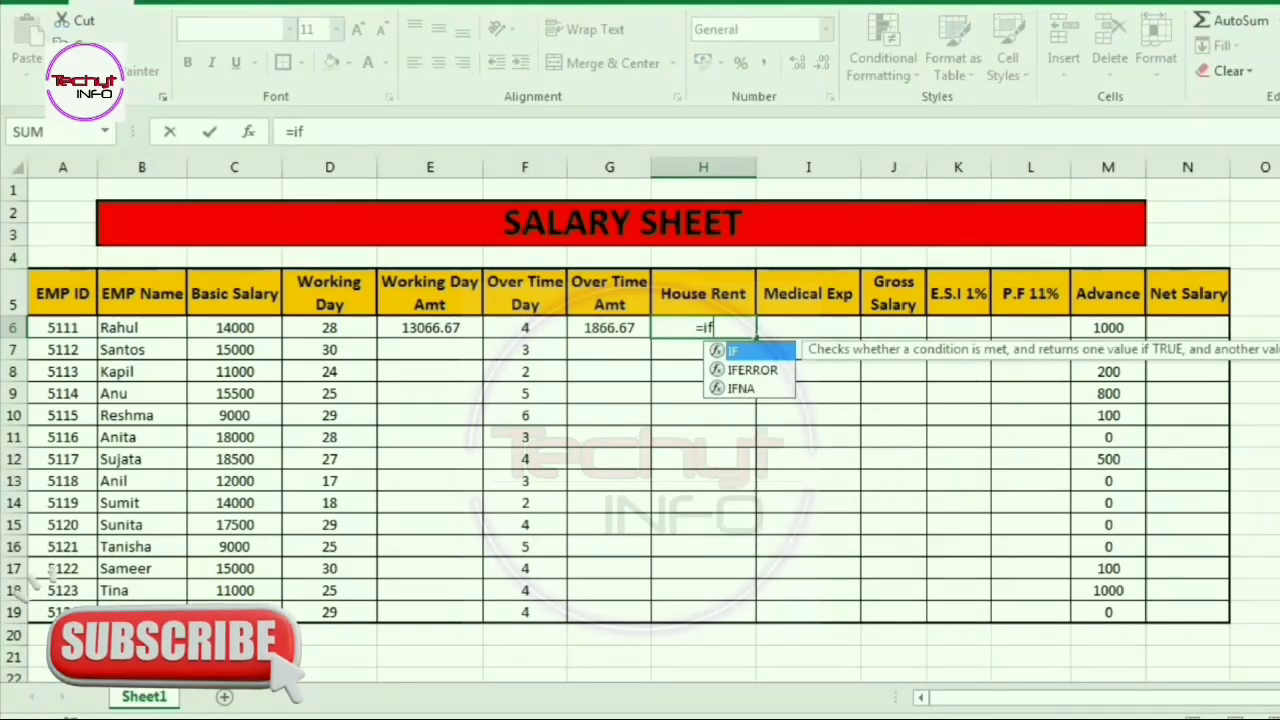
text(()
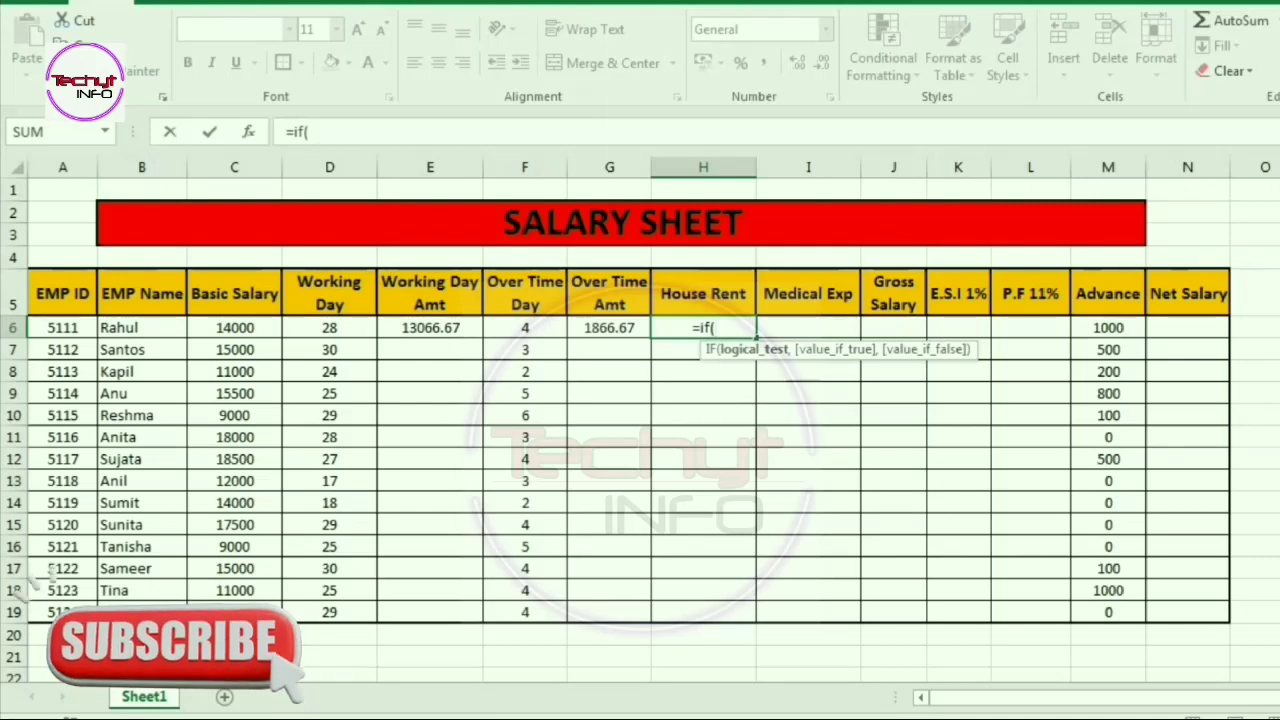
click(234, 327)
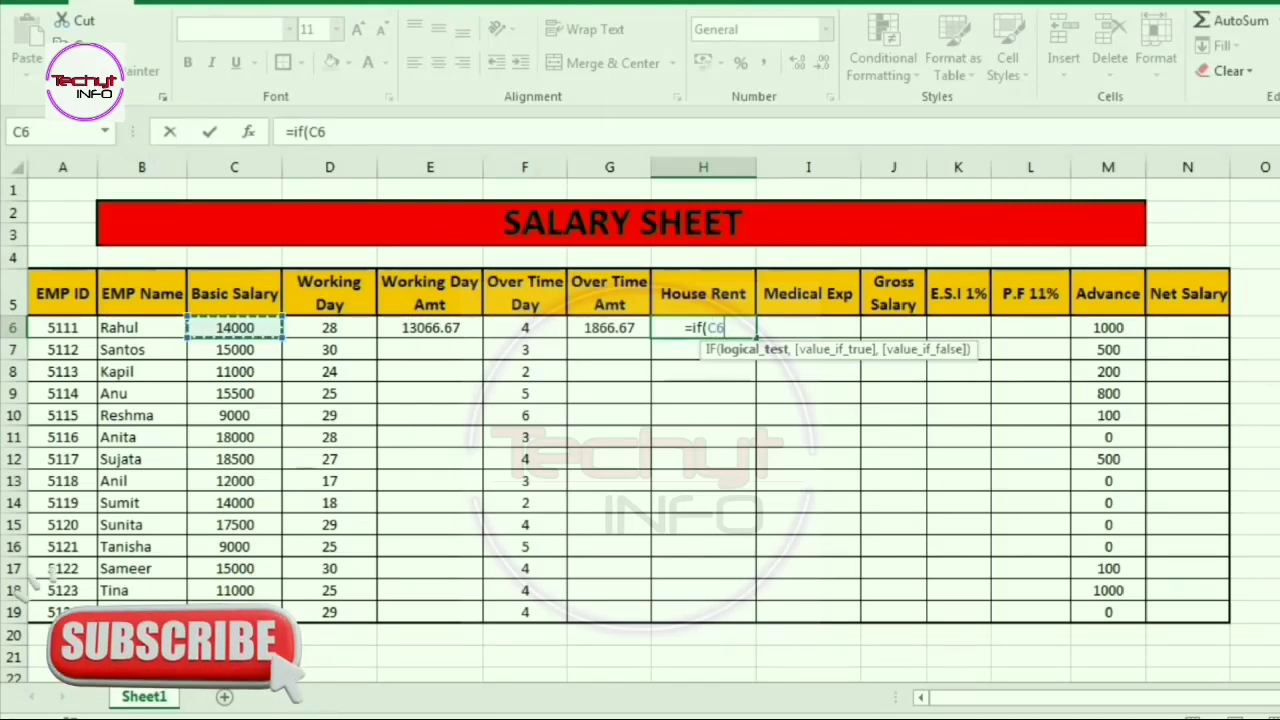
text(>)
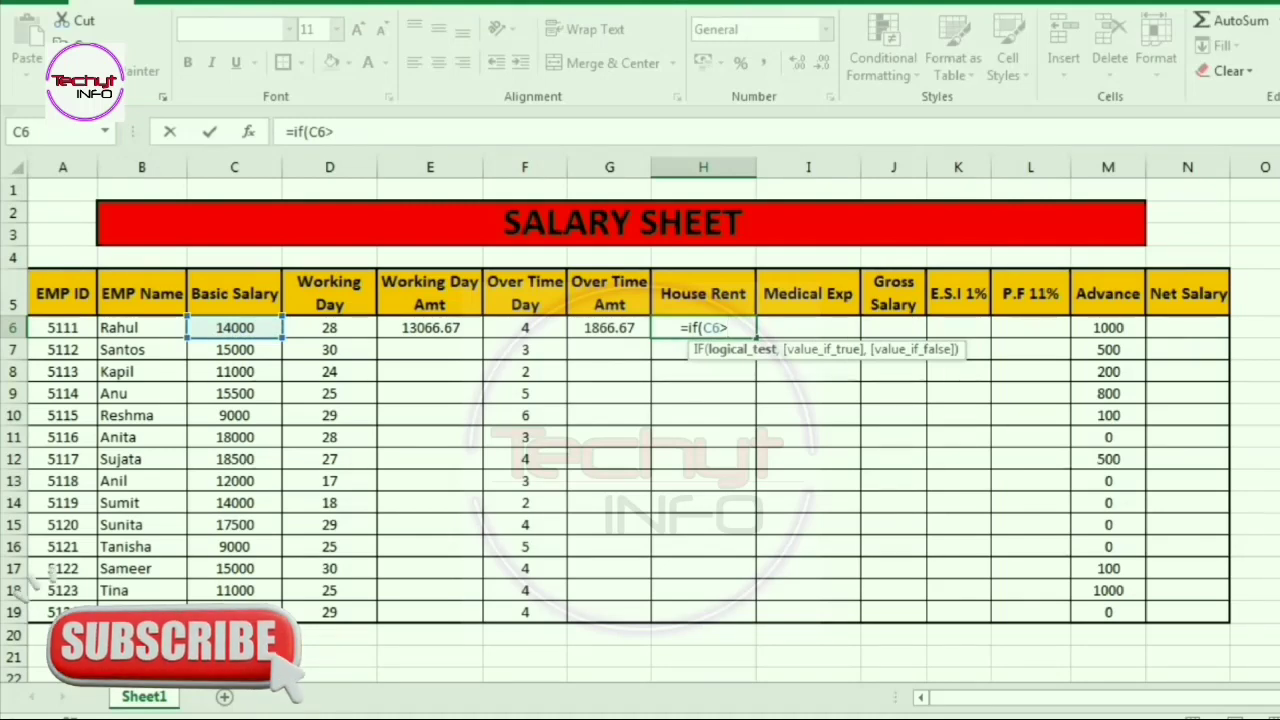
text(=)
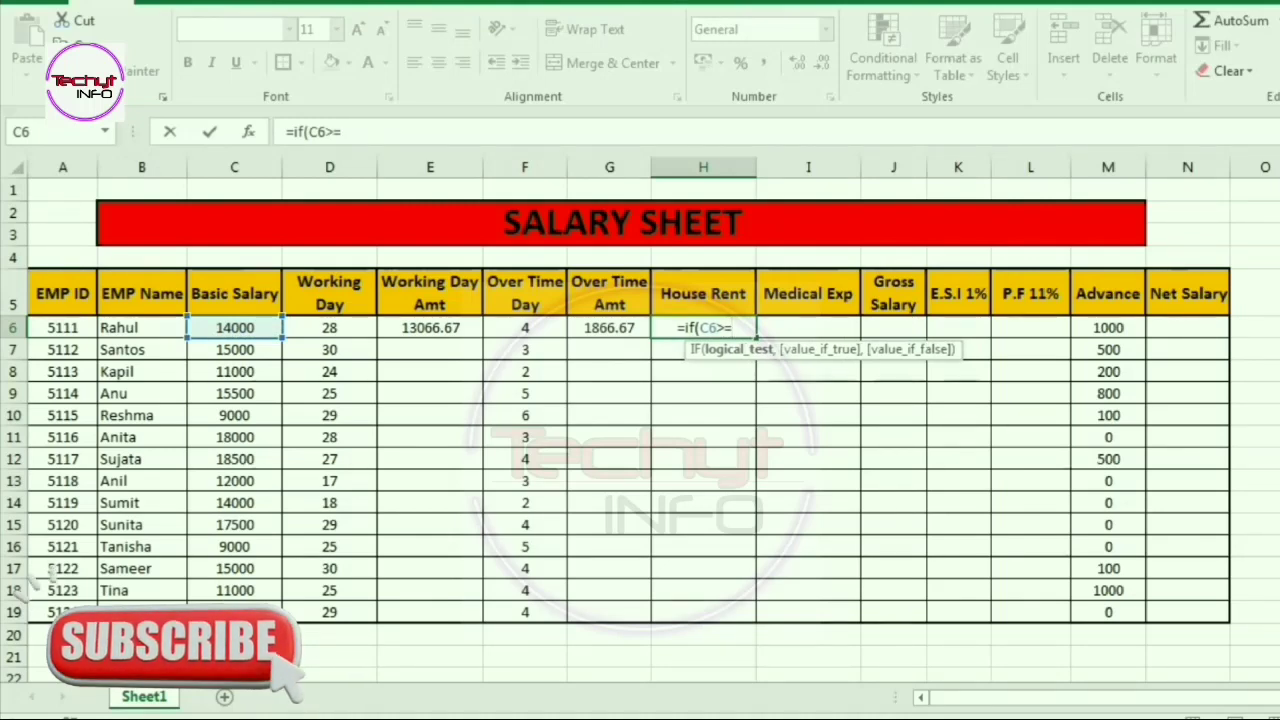
text(14000)
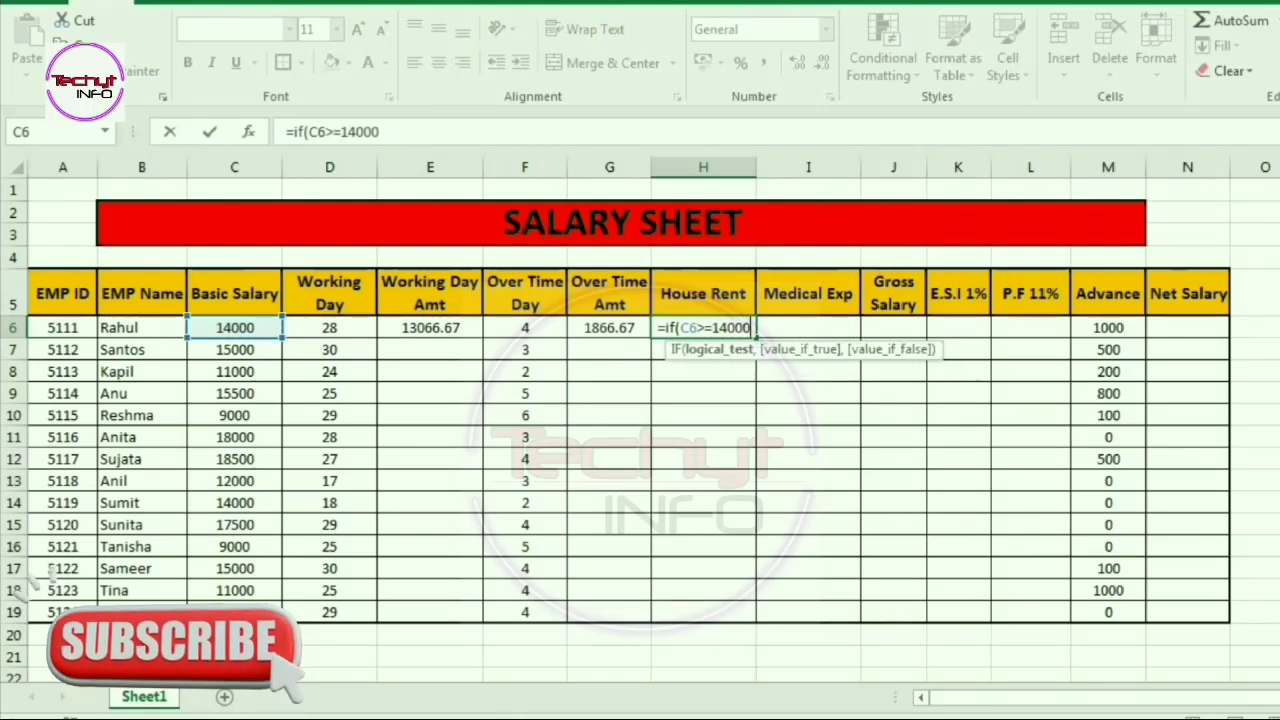
text(,)
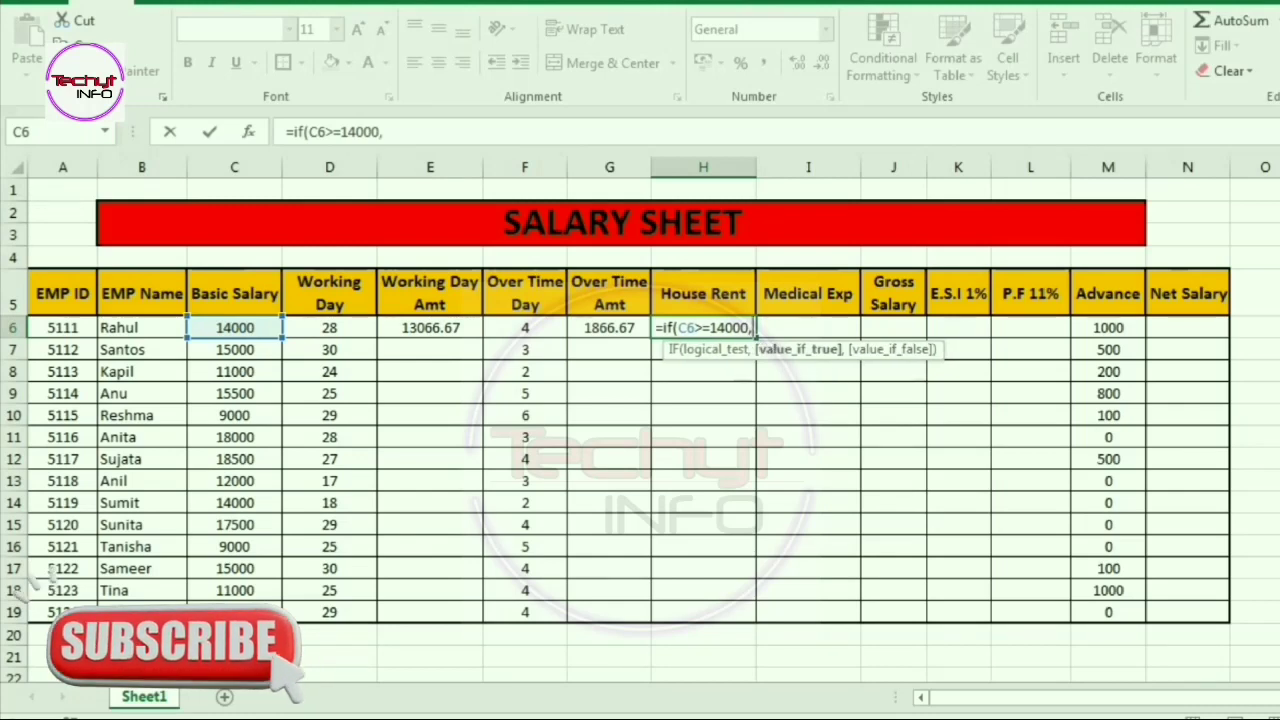
text(1)
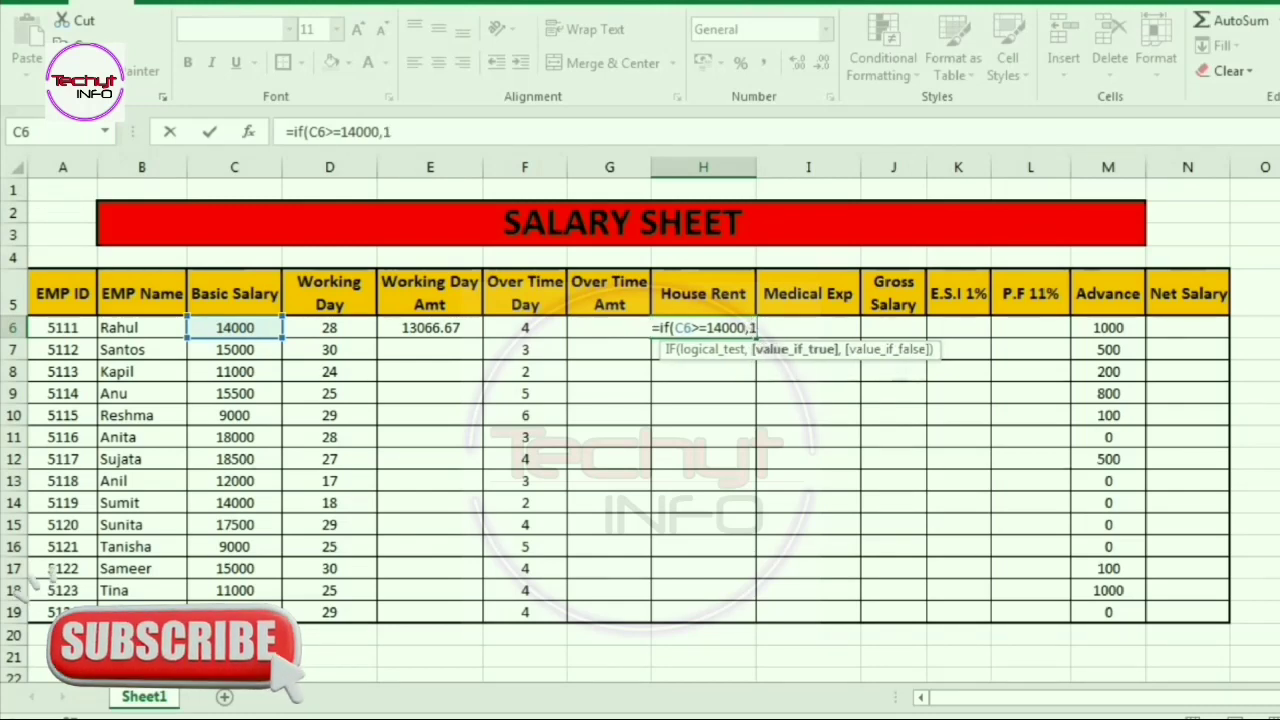
text(000)
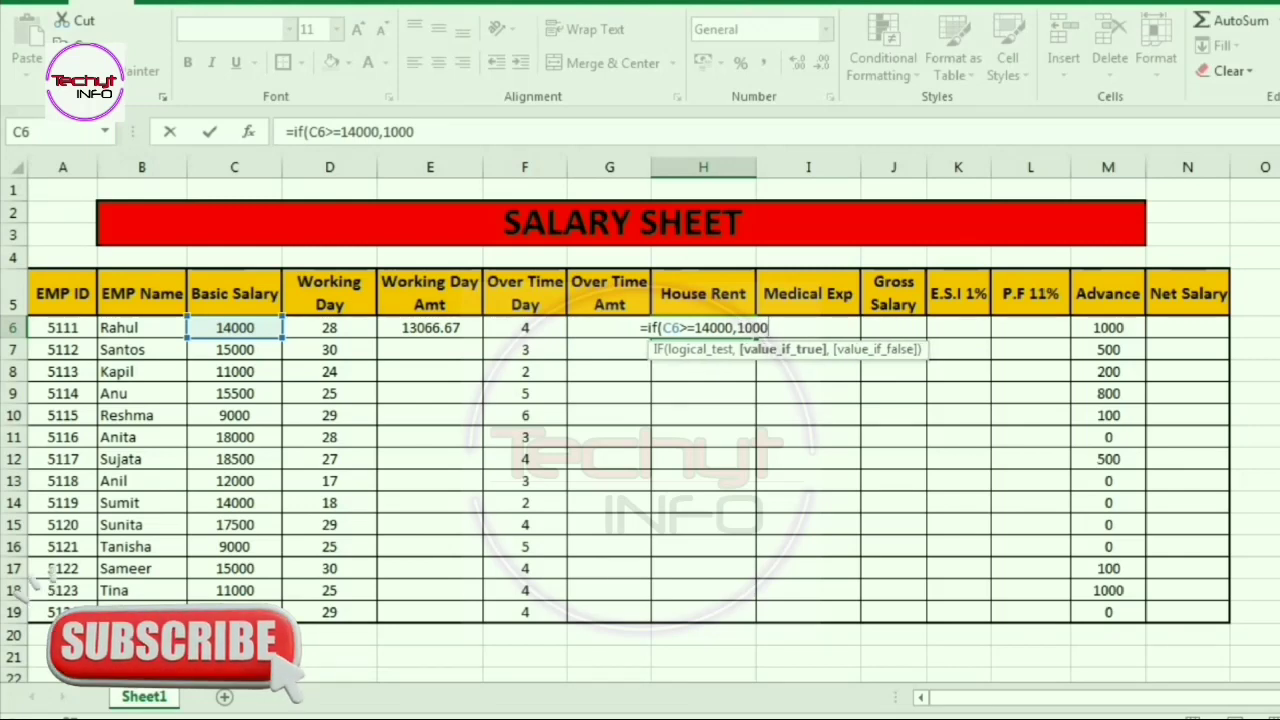
text(,)
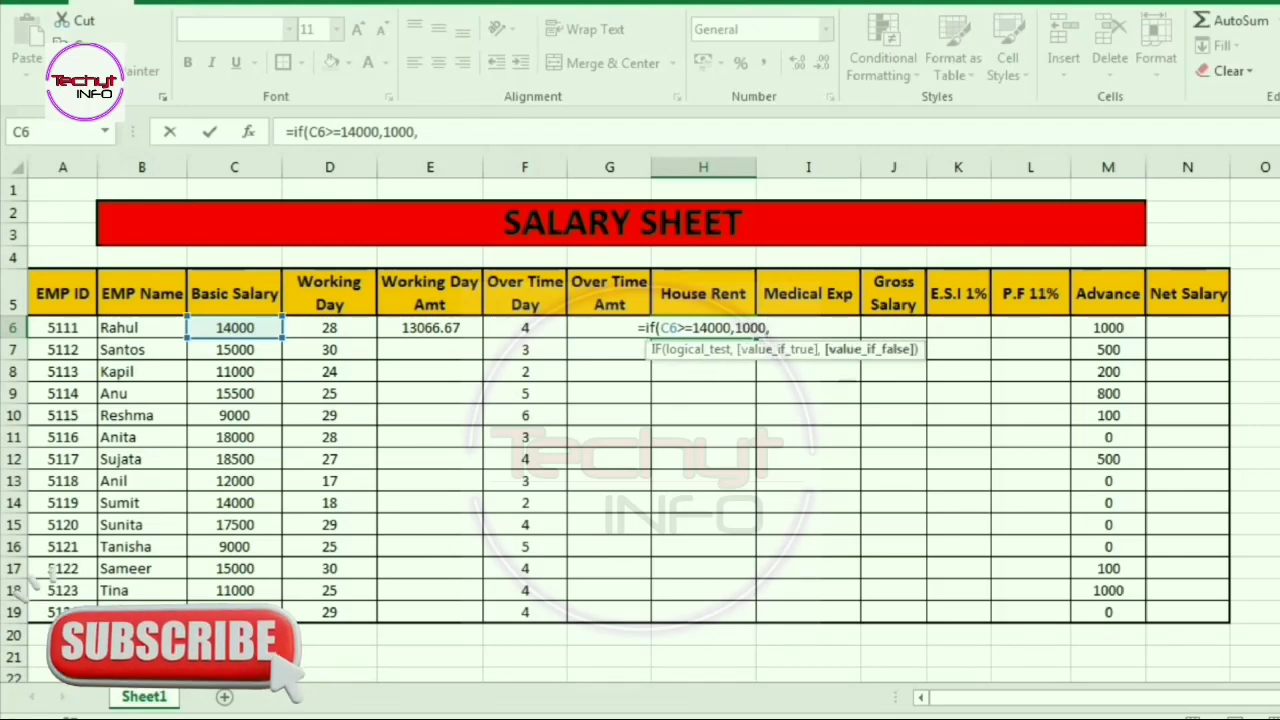
text(0)
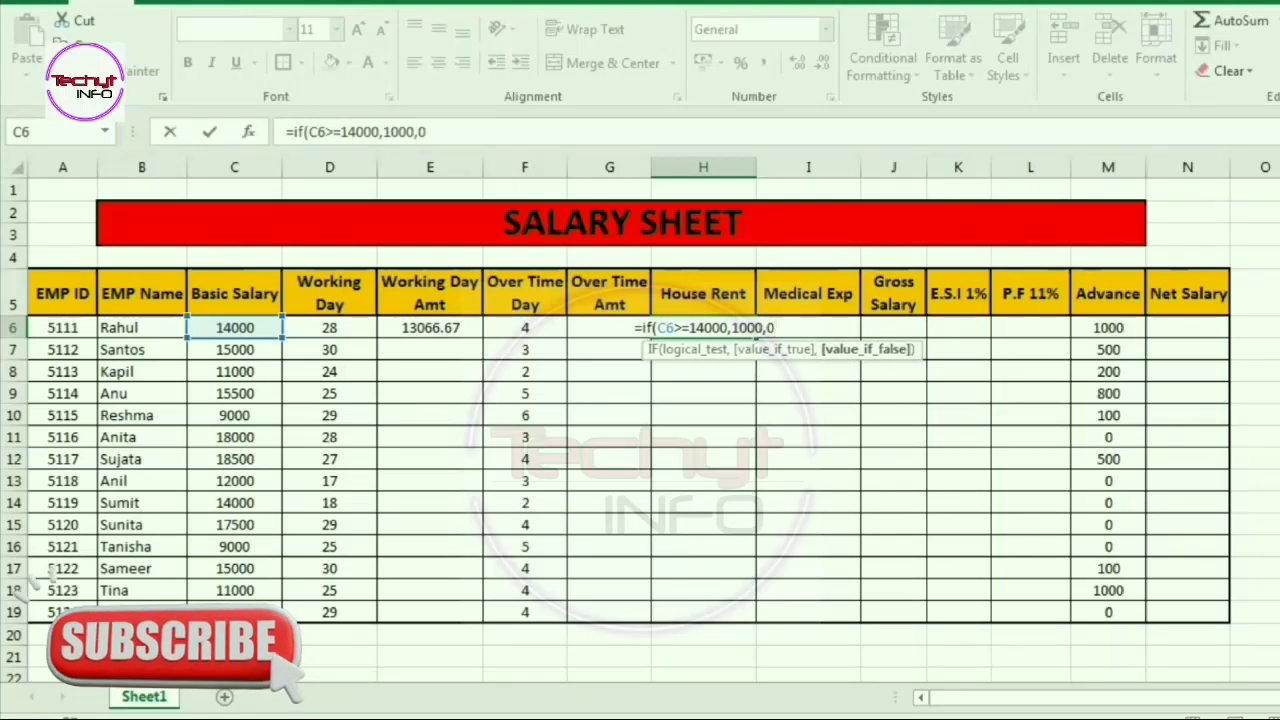
text())
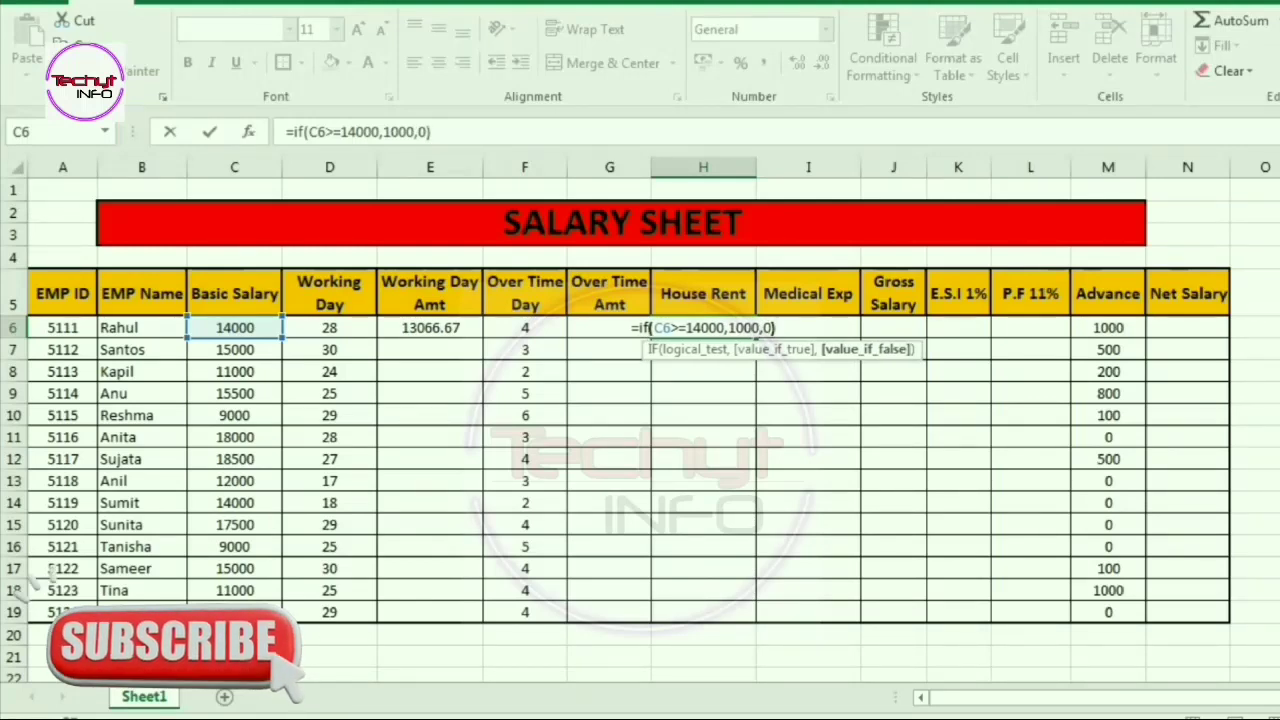
key(Return)
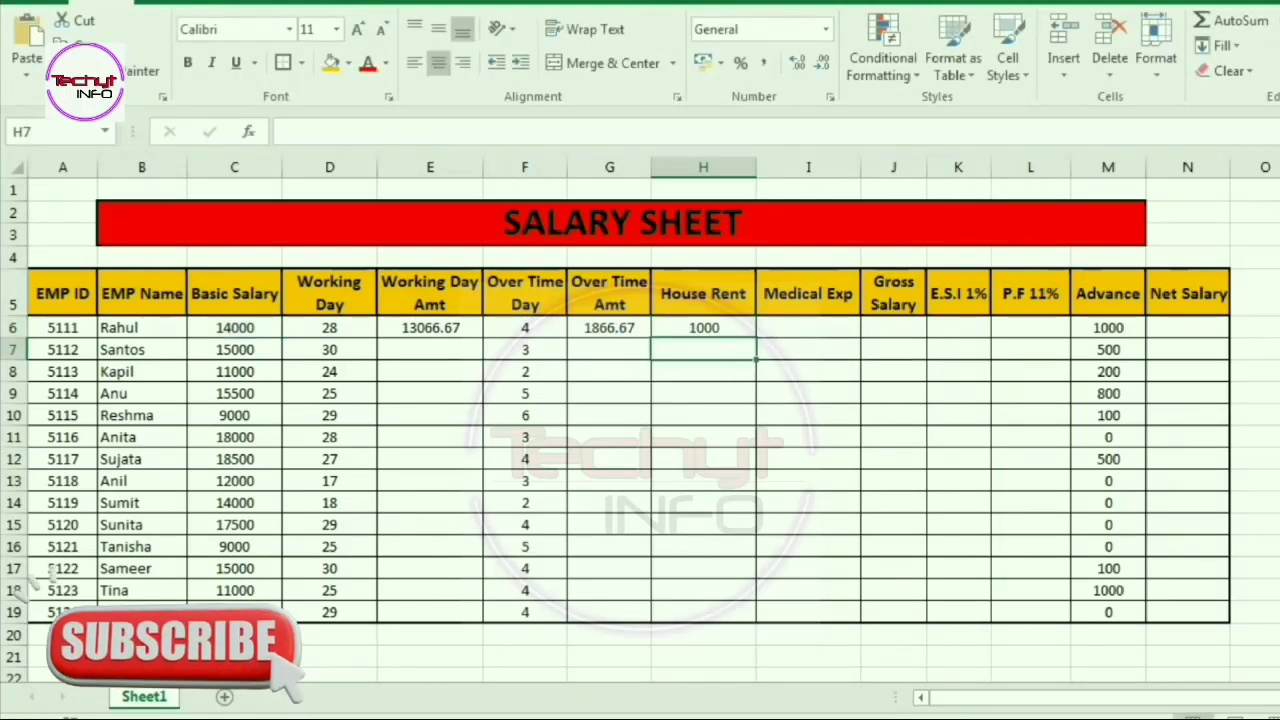
key(Up)
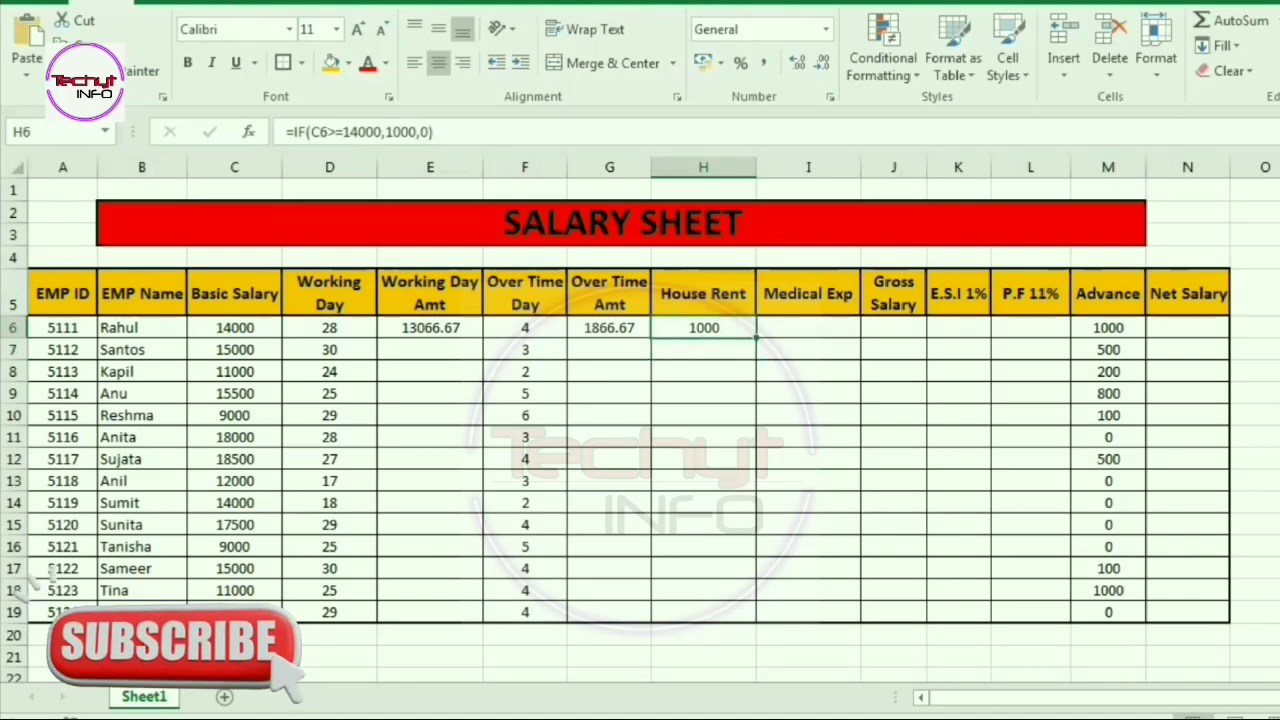
click(808, 327)
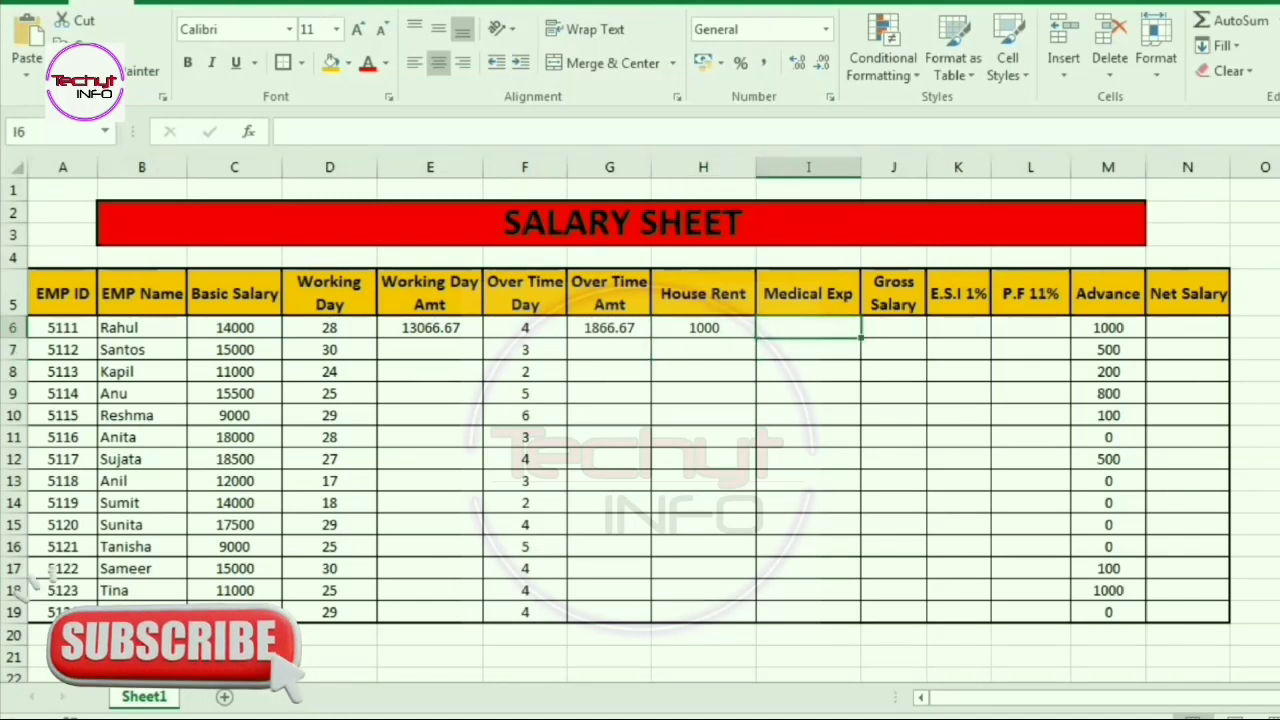
Enter =IF(C6>=14000,500,0) in I6 for a Medical Exp of 500.
text(=i)
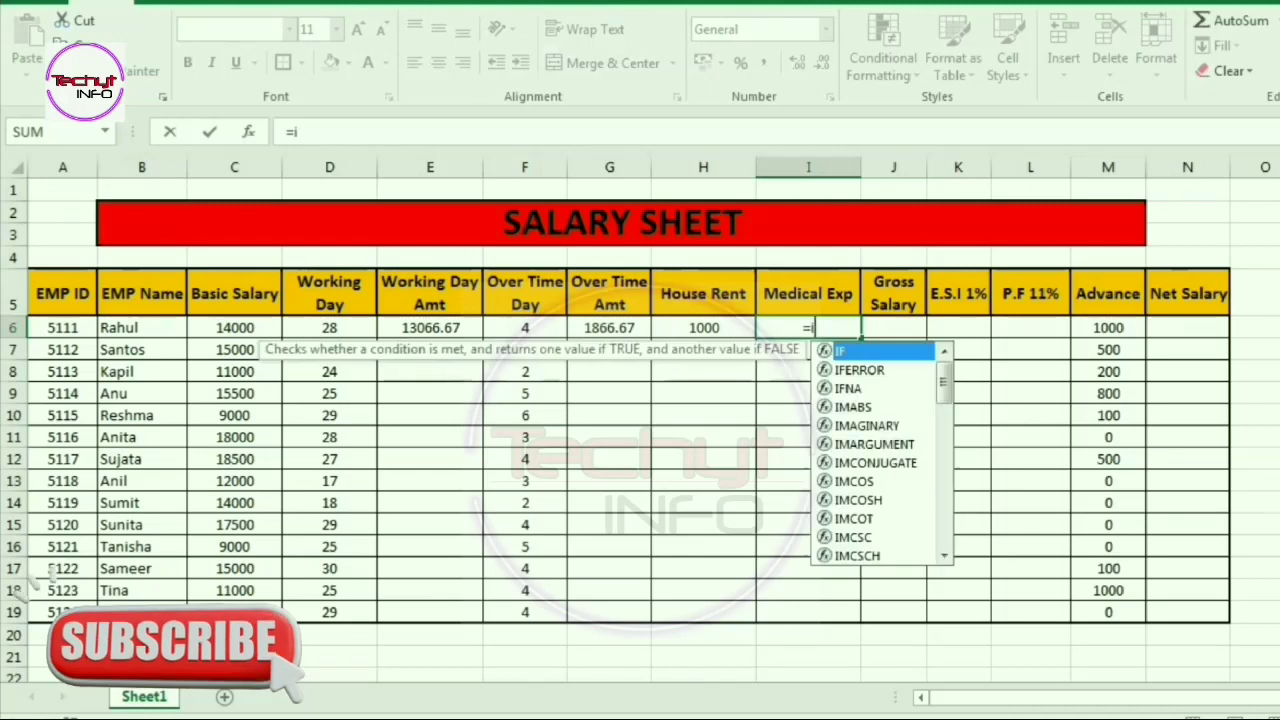
text(f()
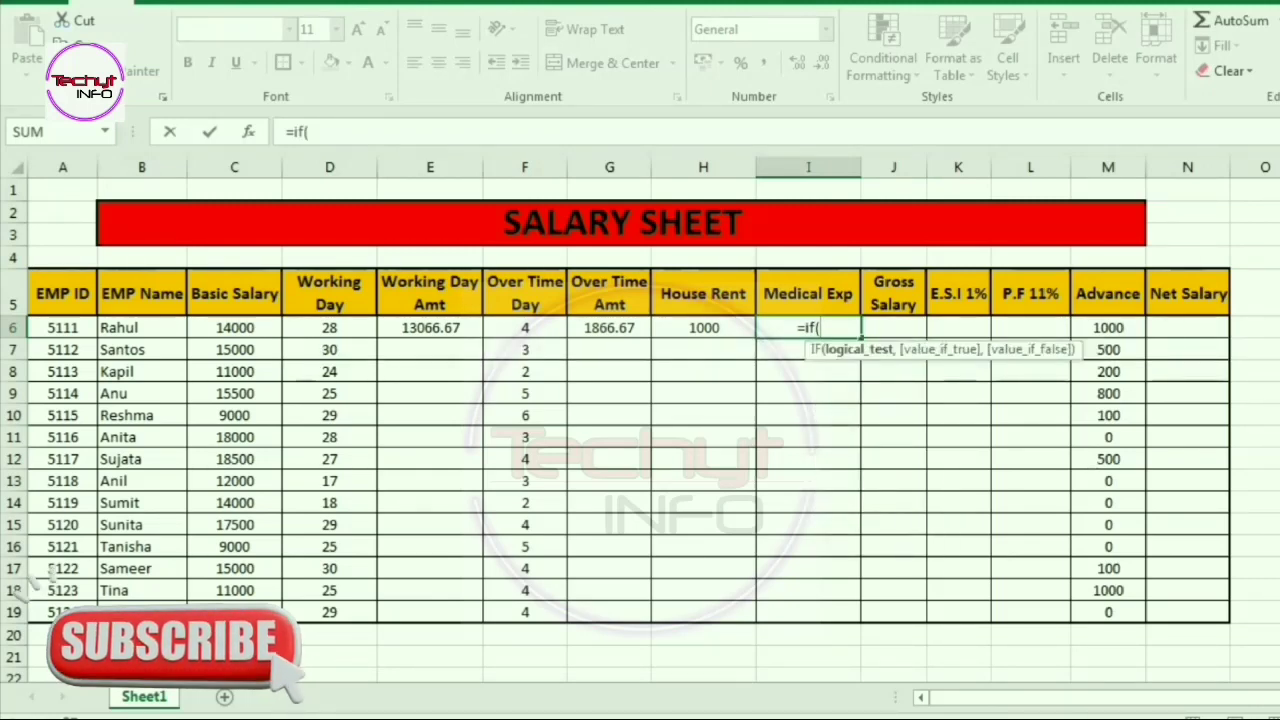
click(234, 327)
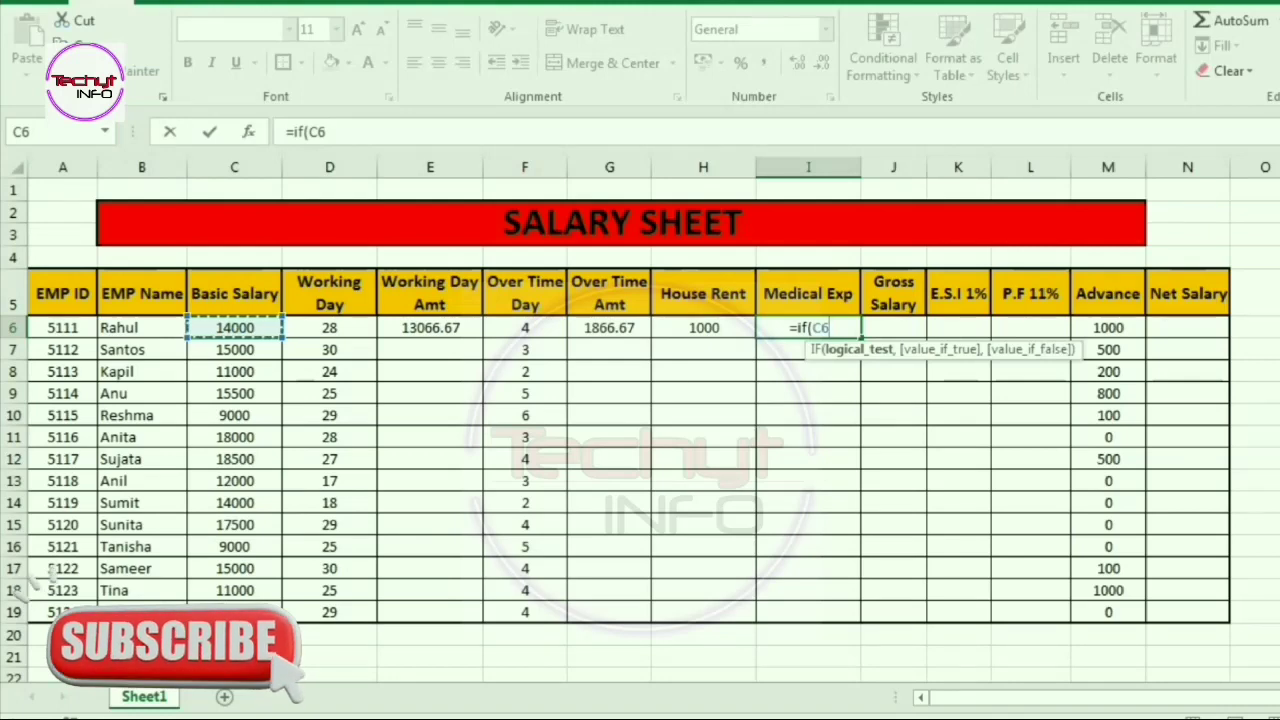
text(>=)
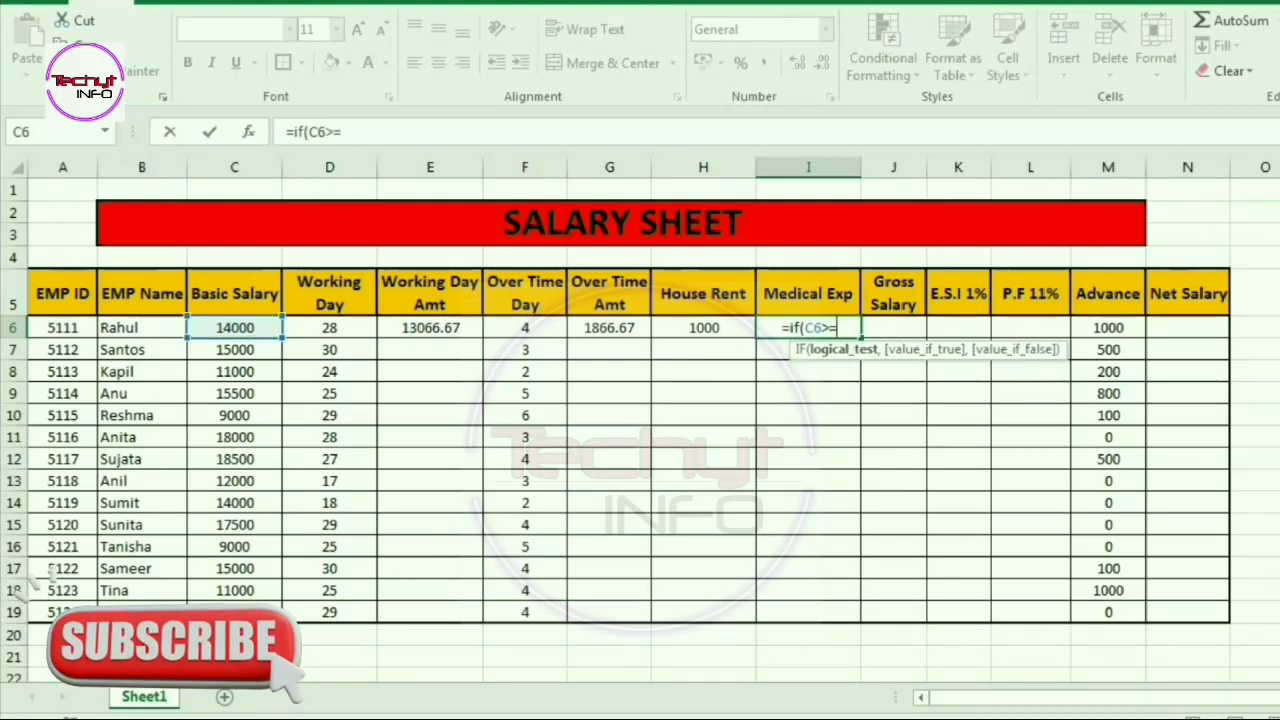
text(1400)
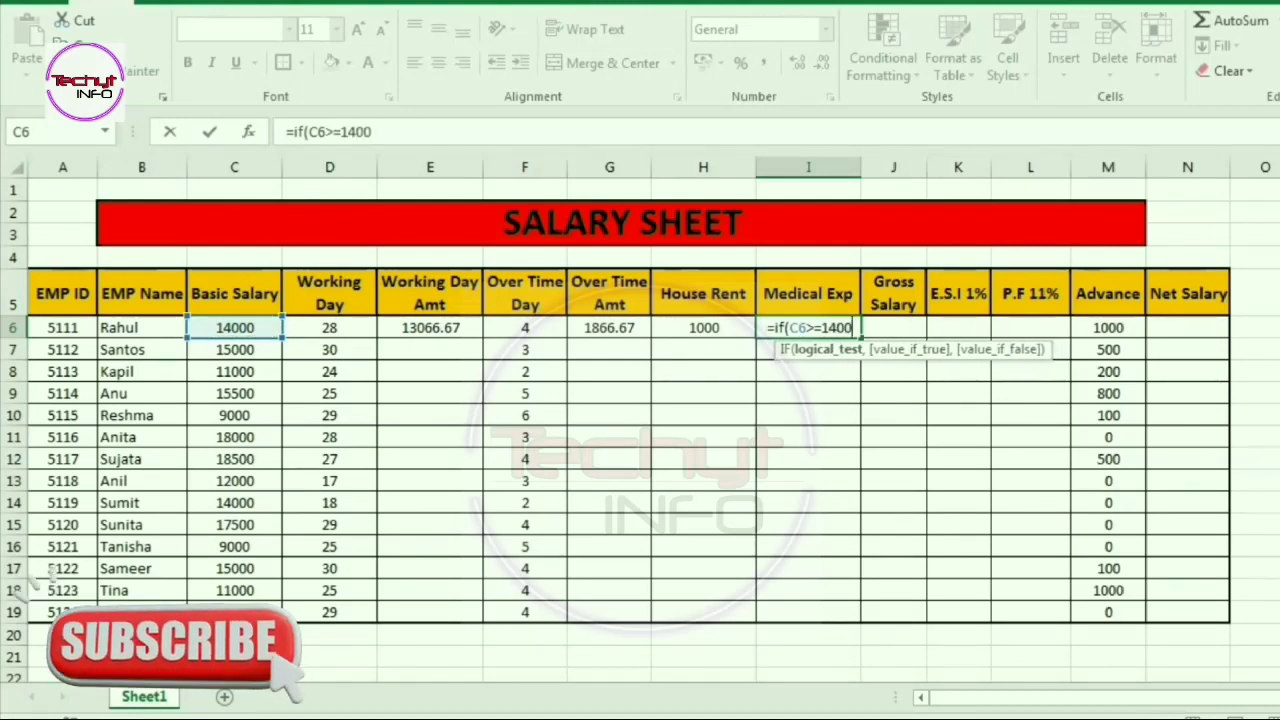
text(0,5)
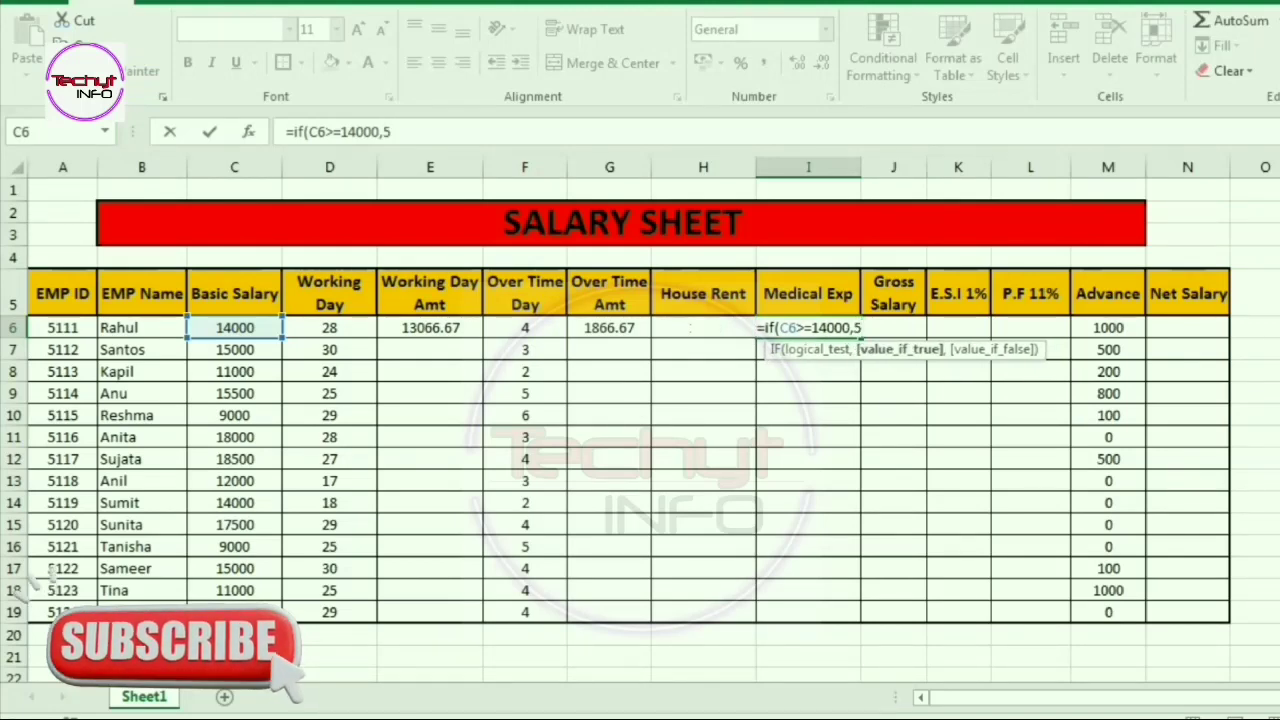
text(00)
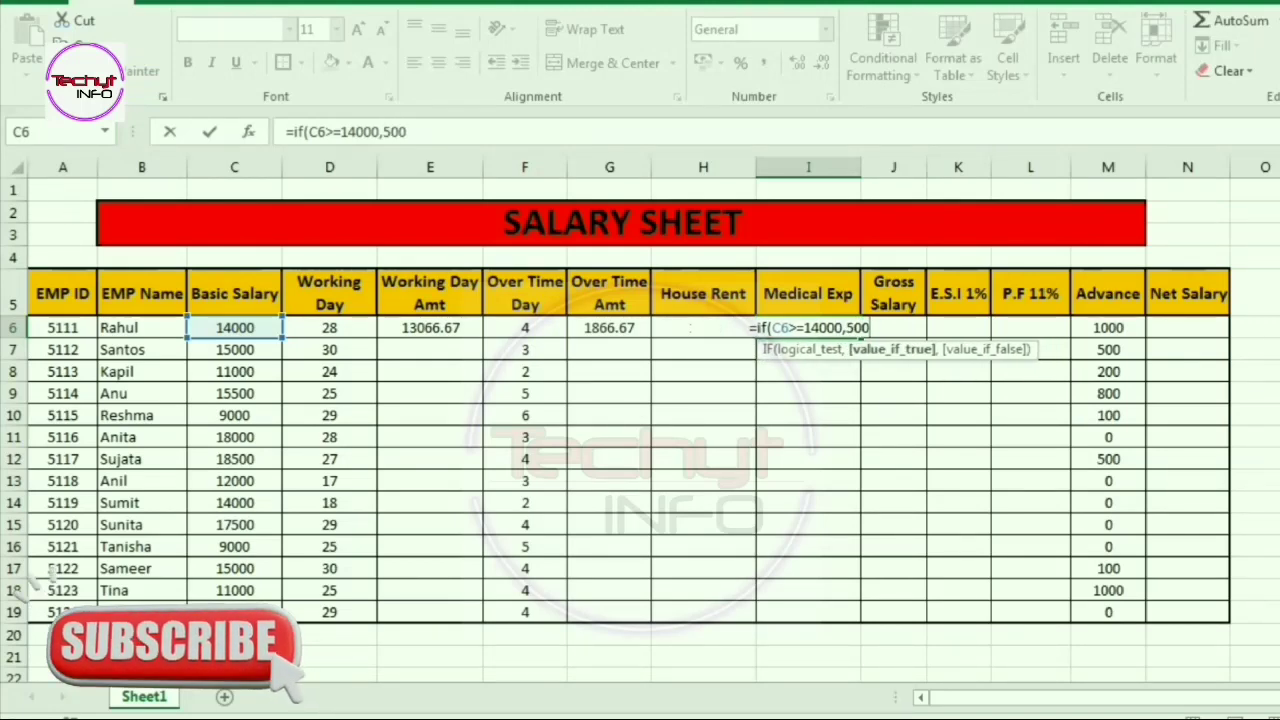
text(,0)
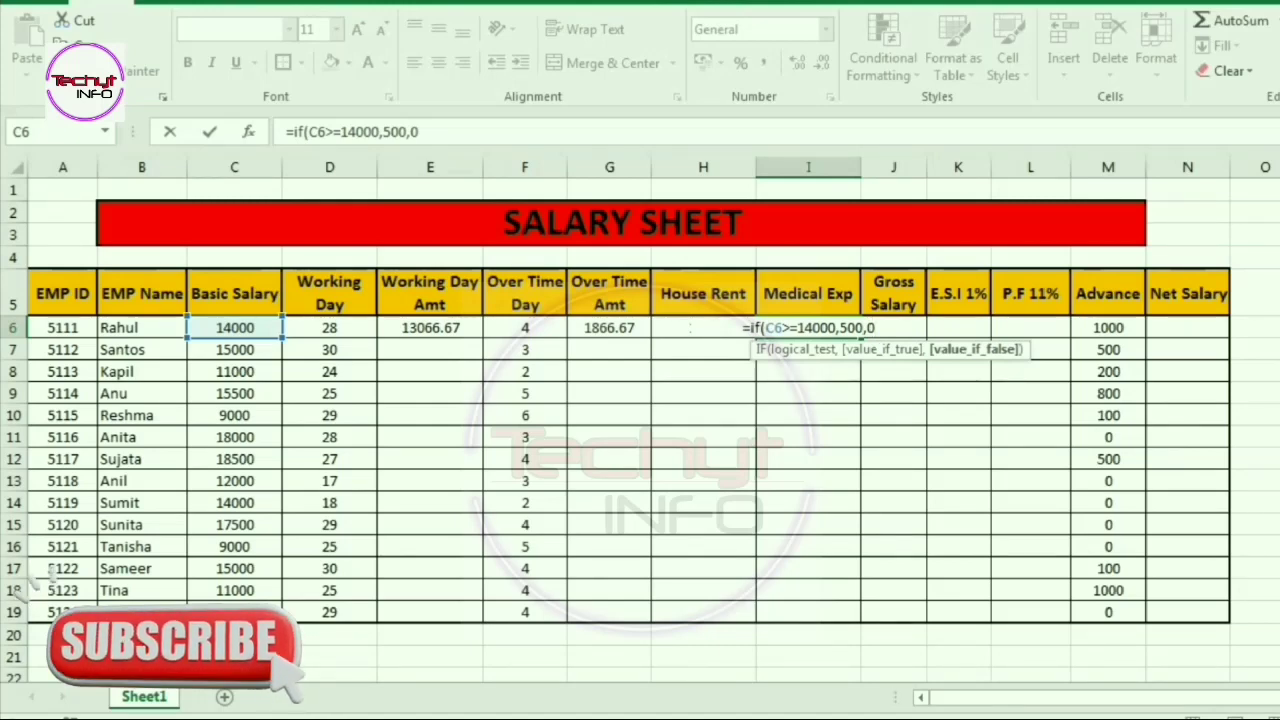
text())
key(Return)
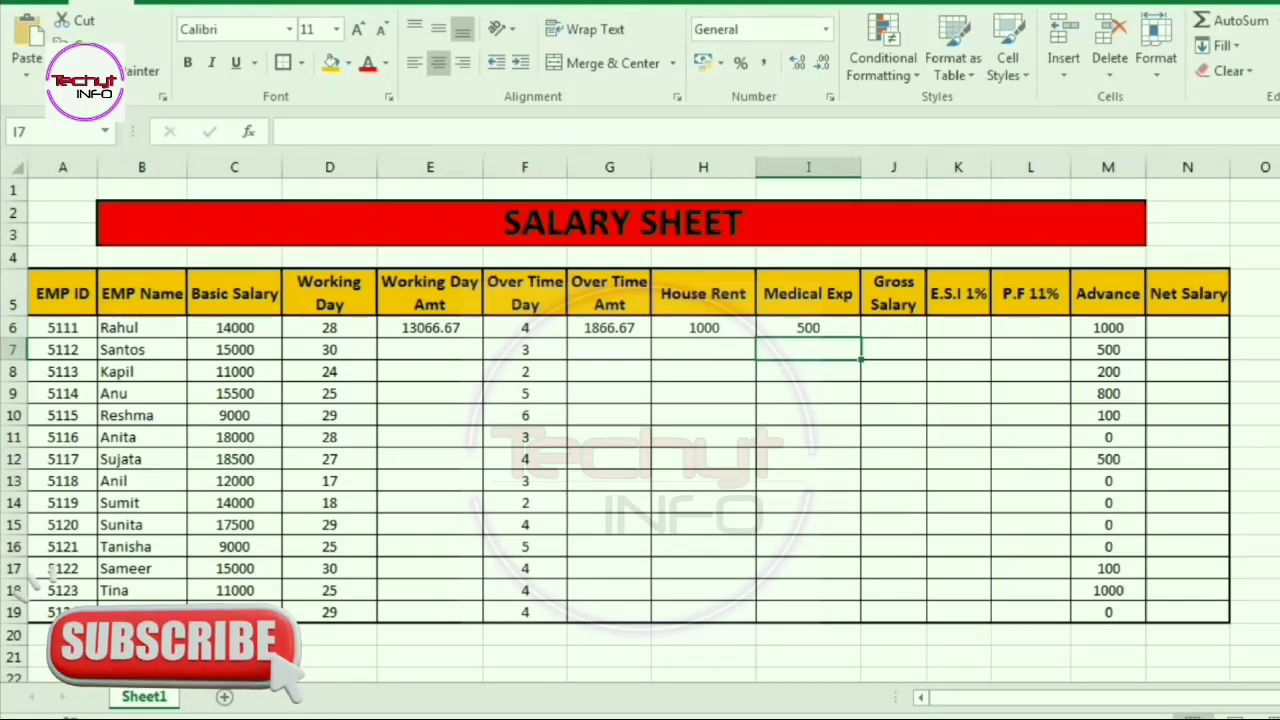
Enter =E6+G6+H6+I6 in J6 for a Gross Salary of 16433.33.
click(893, 327)
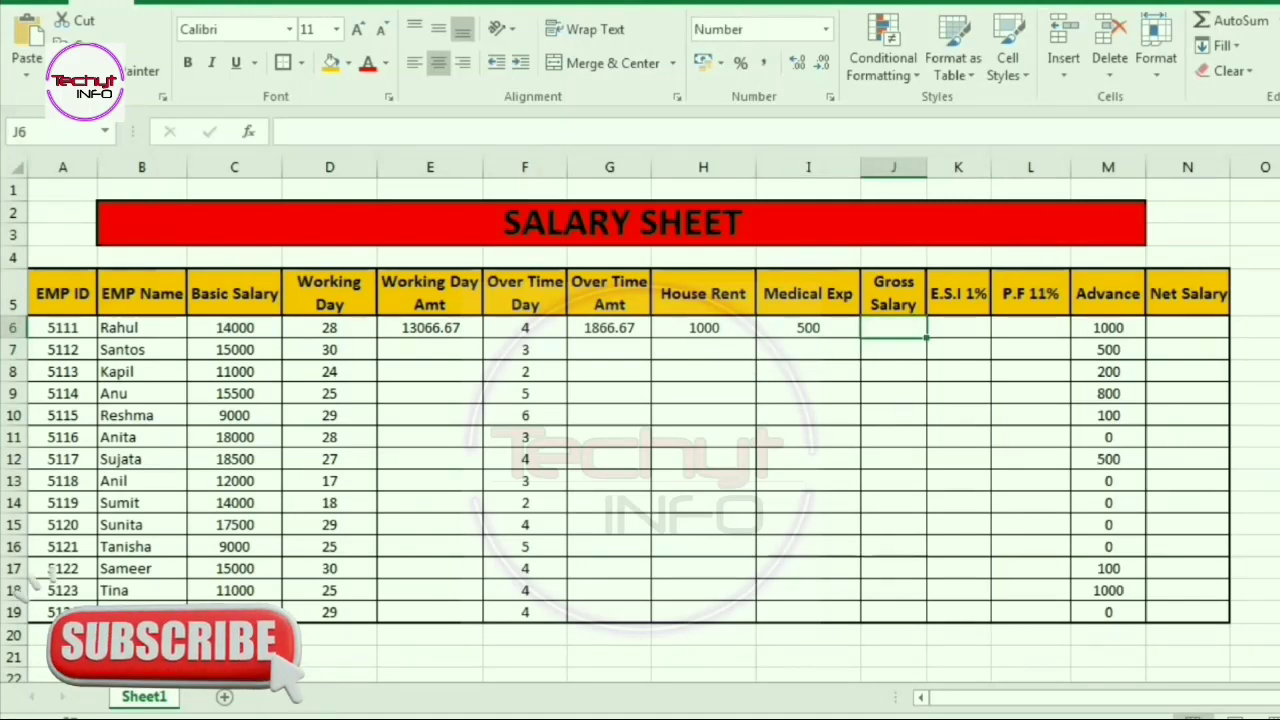
text(=)
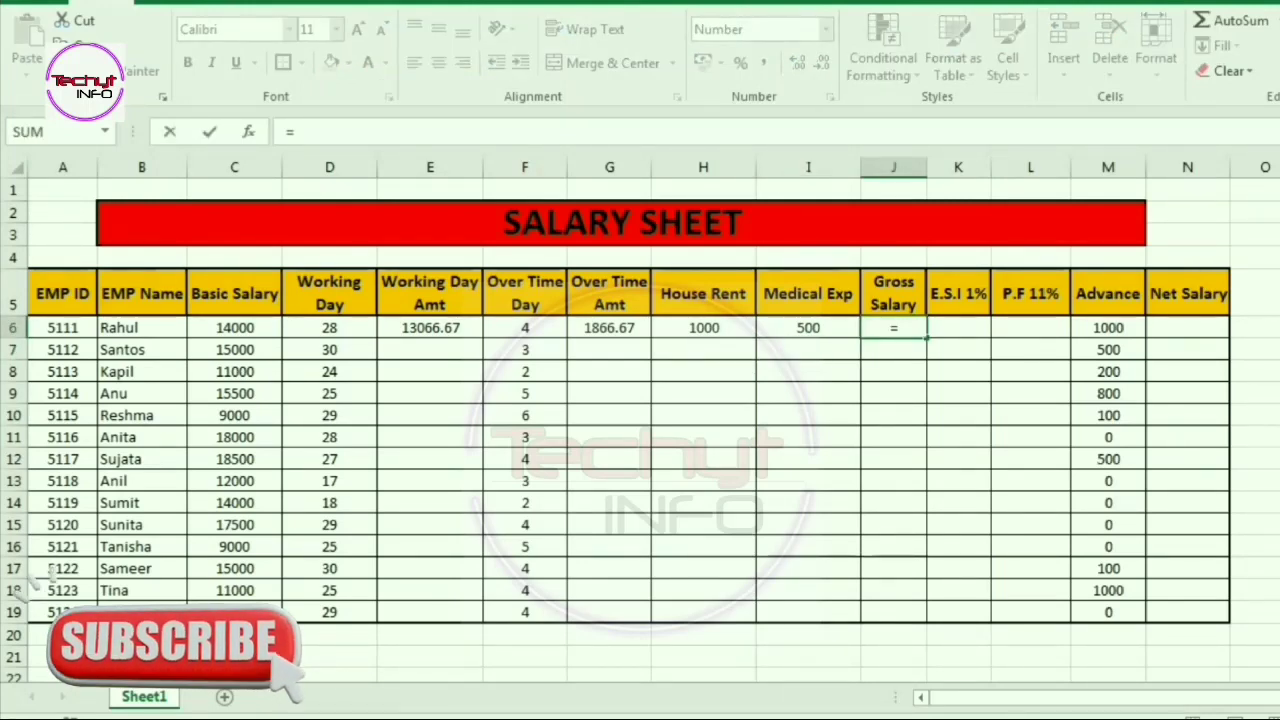
click(430, 327)
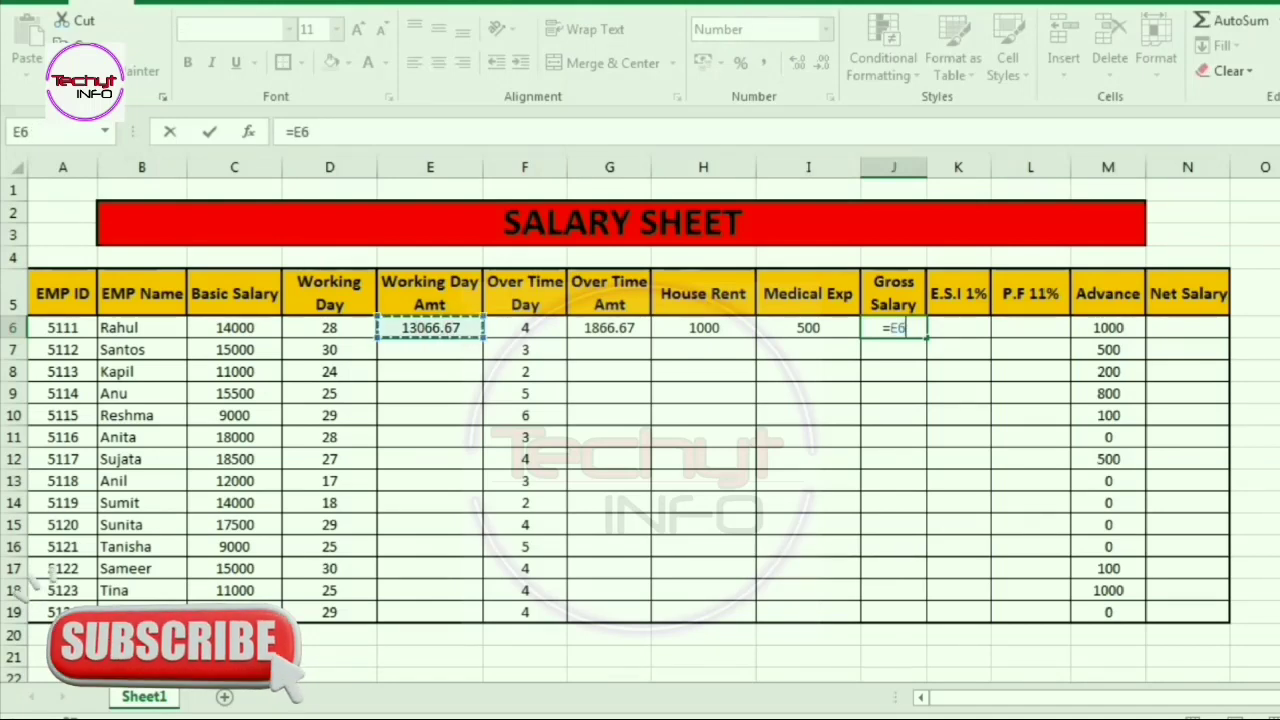
text(+)
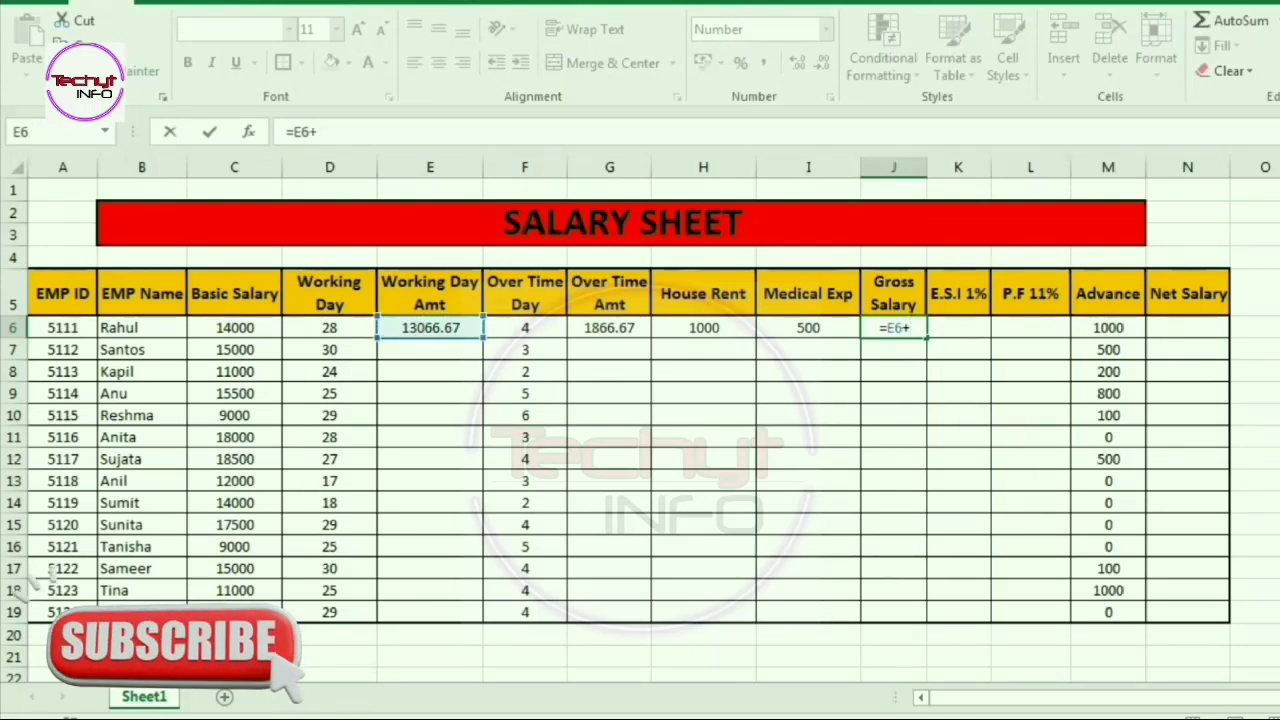
click(609, 327)
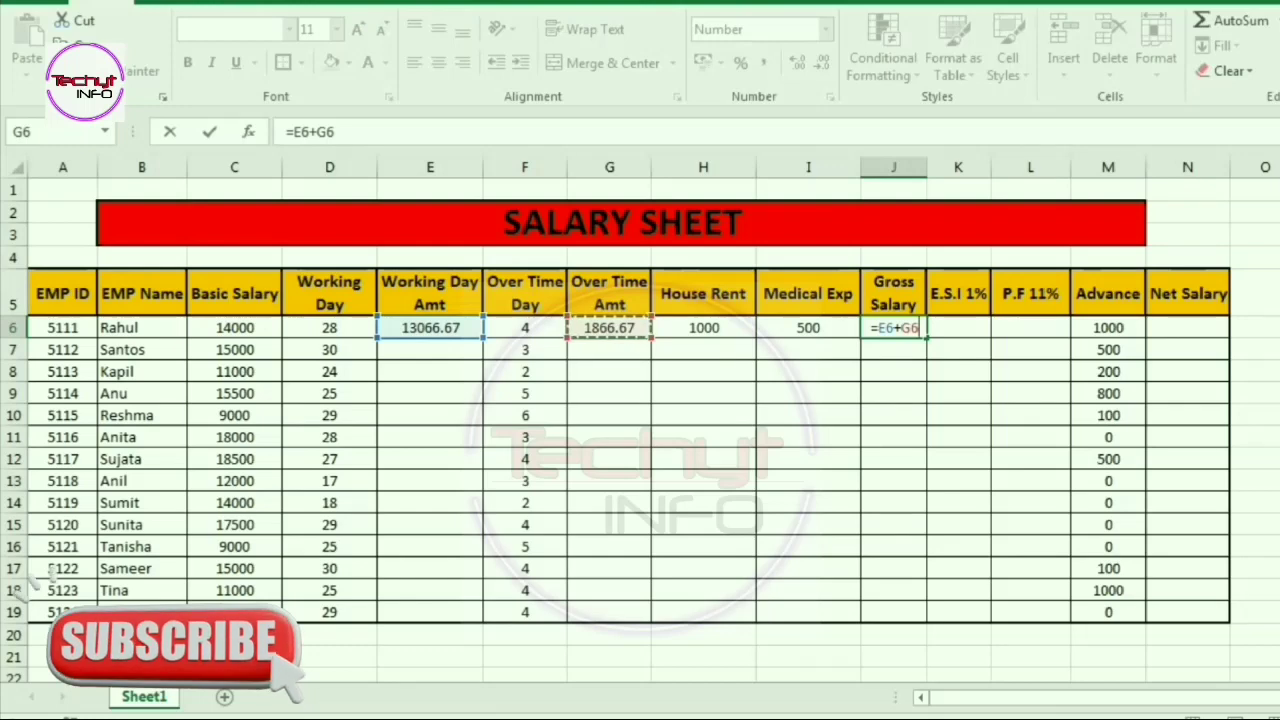
text(+)
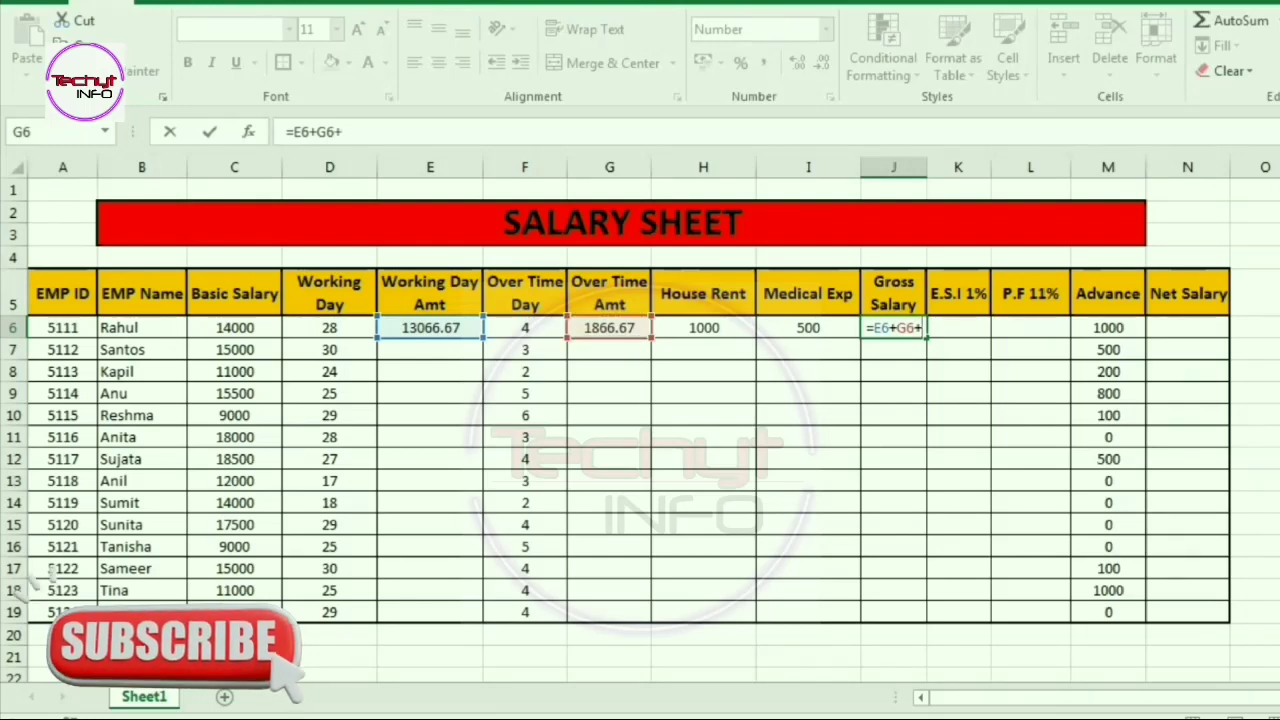
click(703, 327)
text(+)
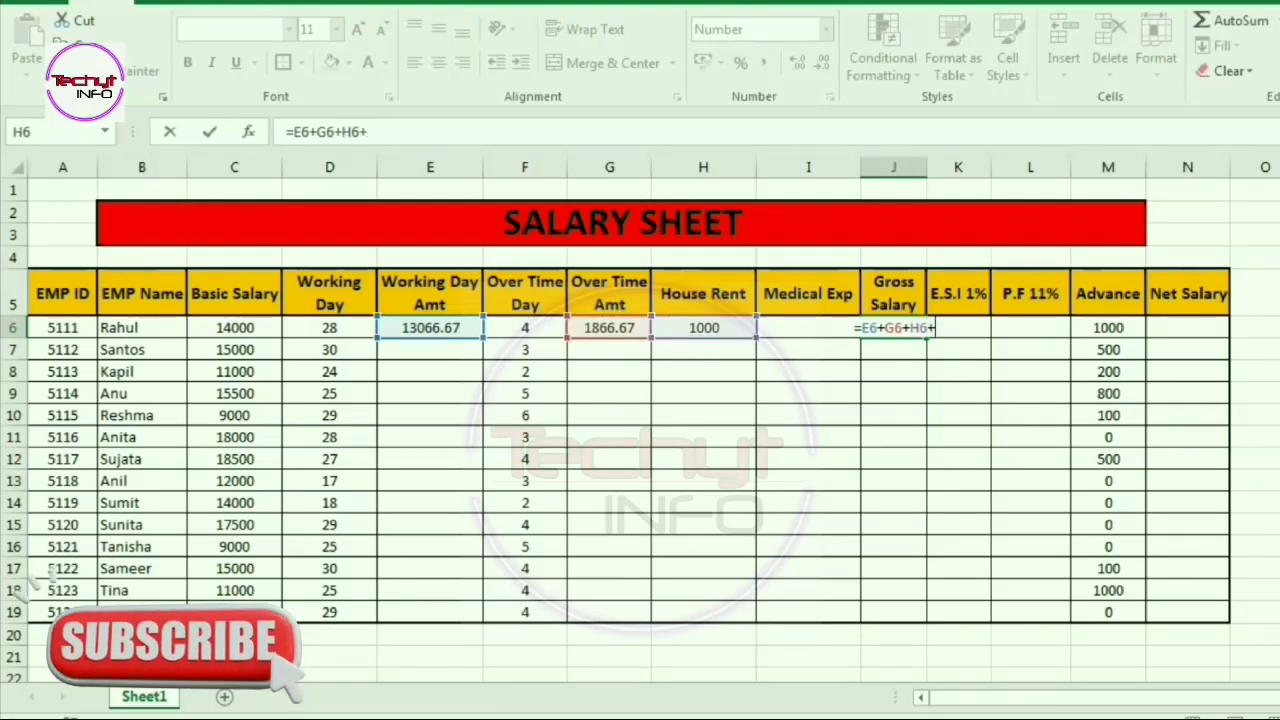
click(777, 327)
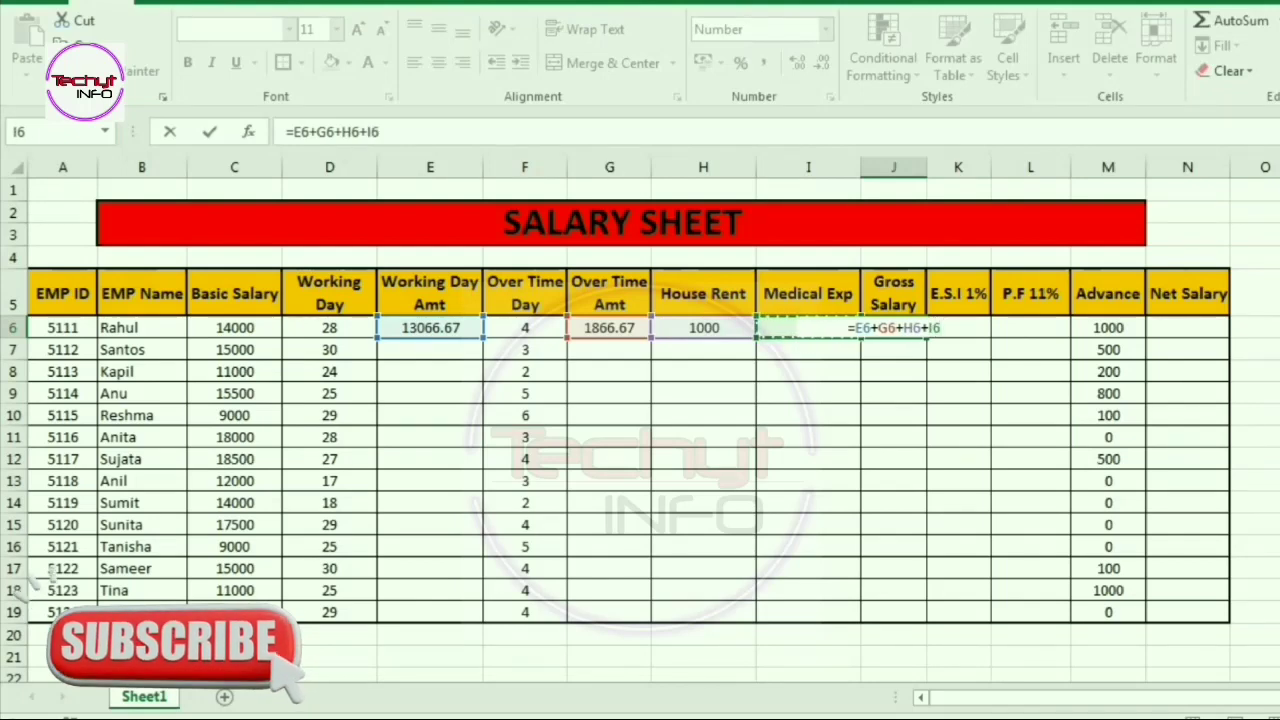
key(Return)
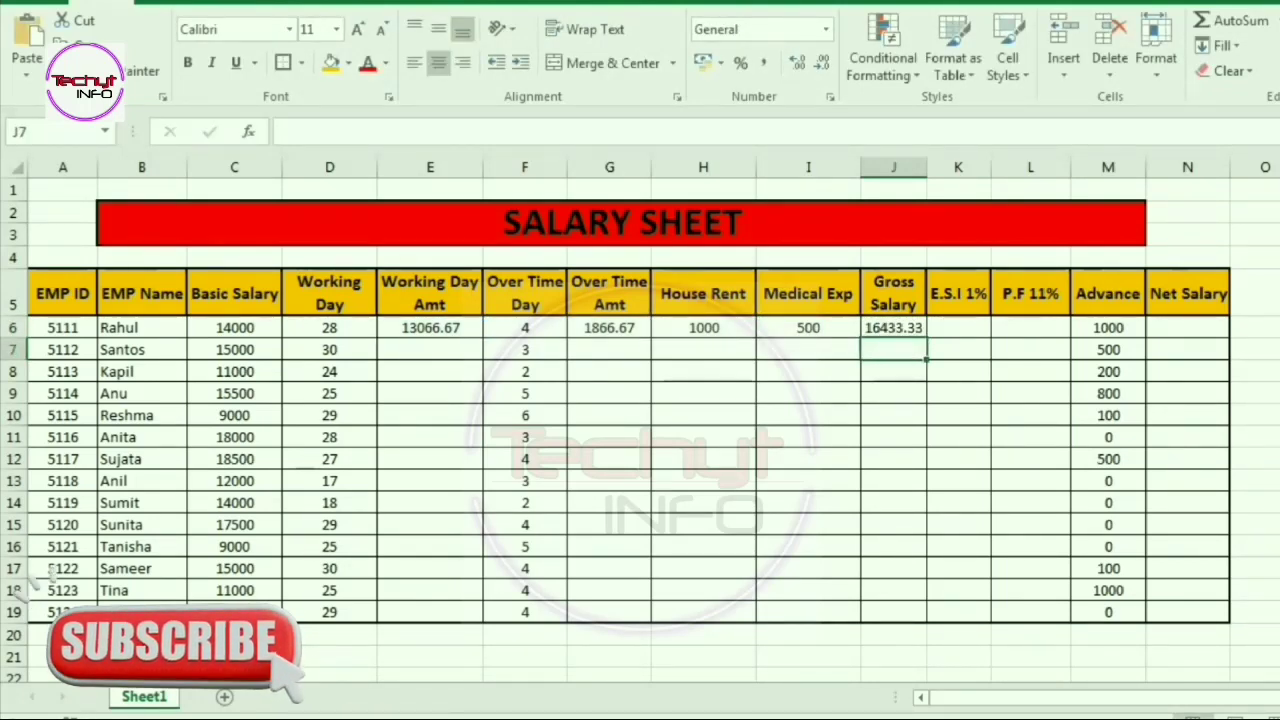
click(958, 327)
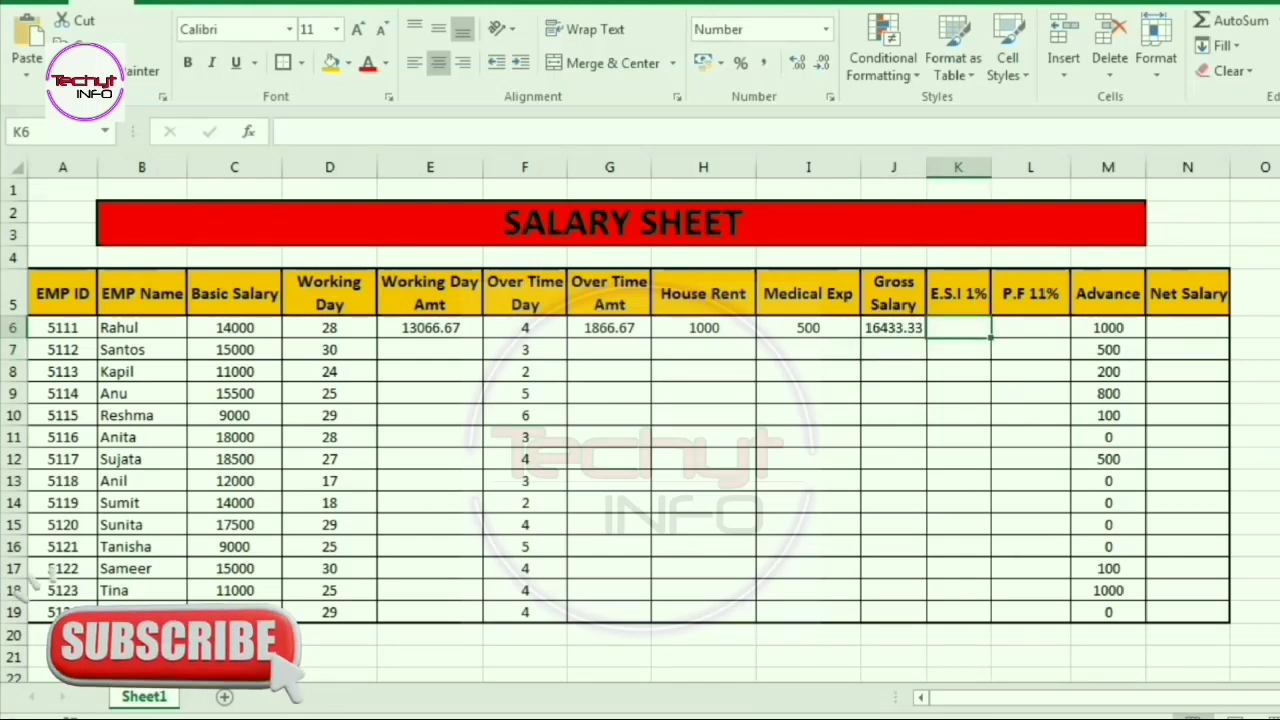
Enter =E6*1% in K6, giving an E.S.I of 131.
text(=)
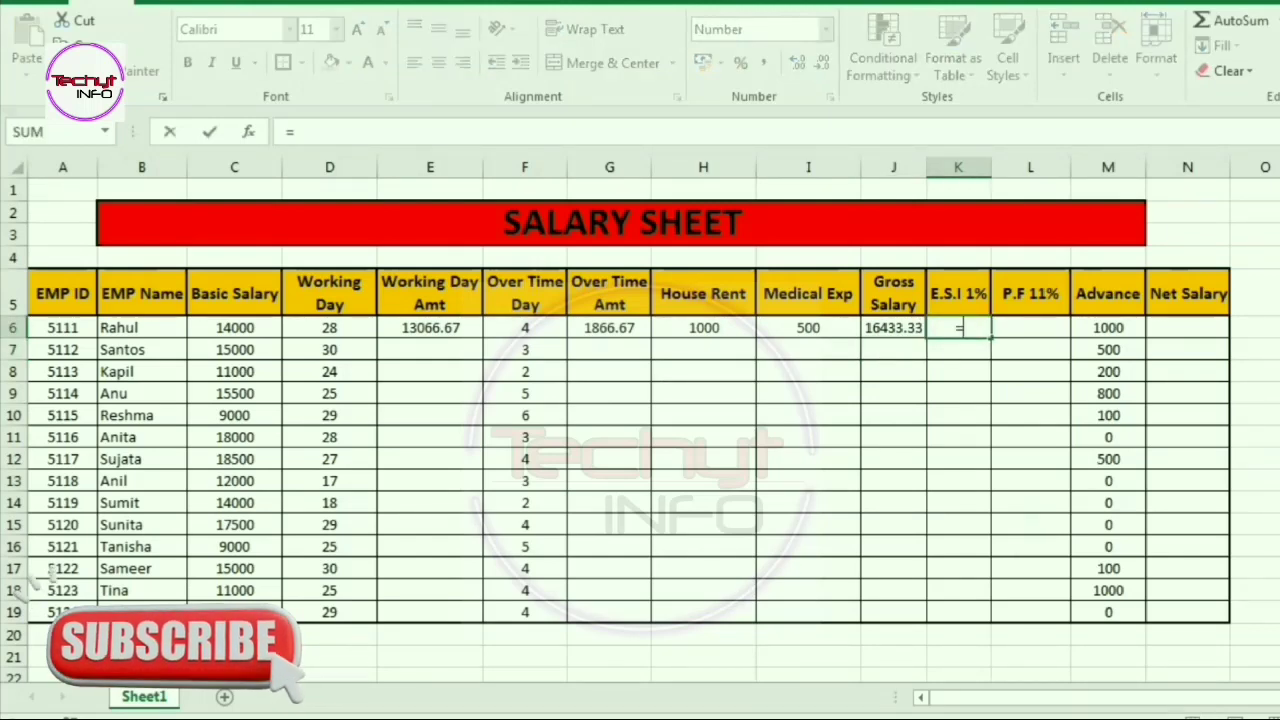
click(430, 327)
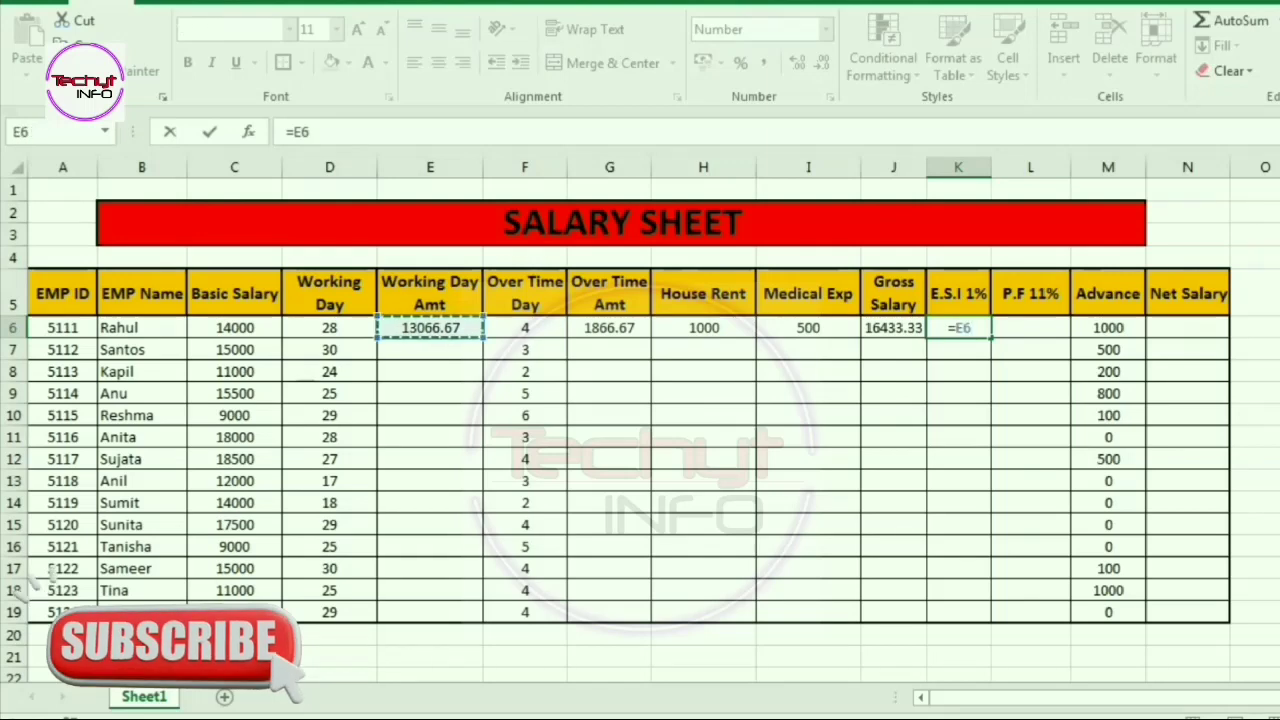
text(*)
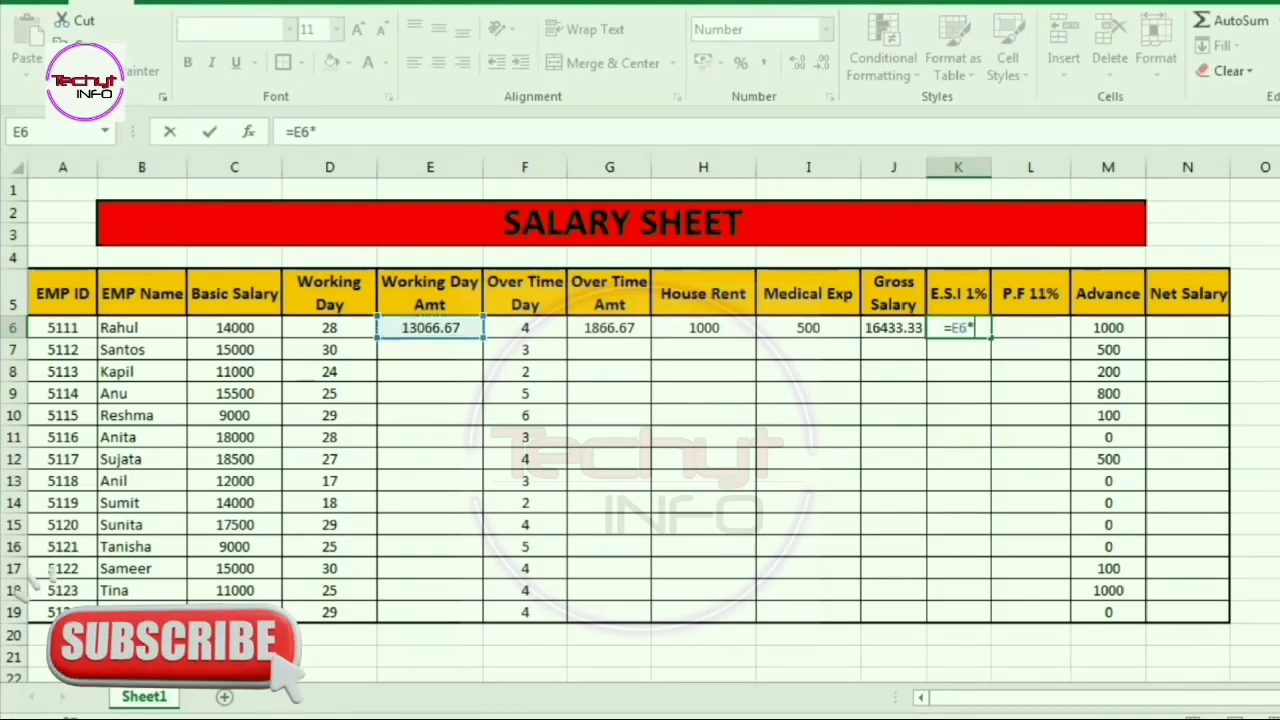
text(1)
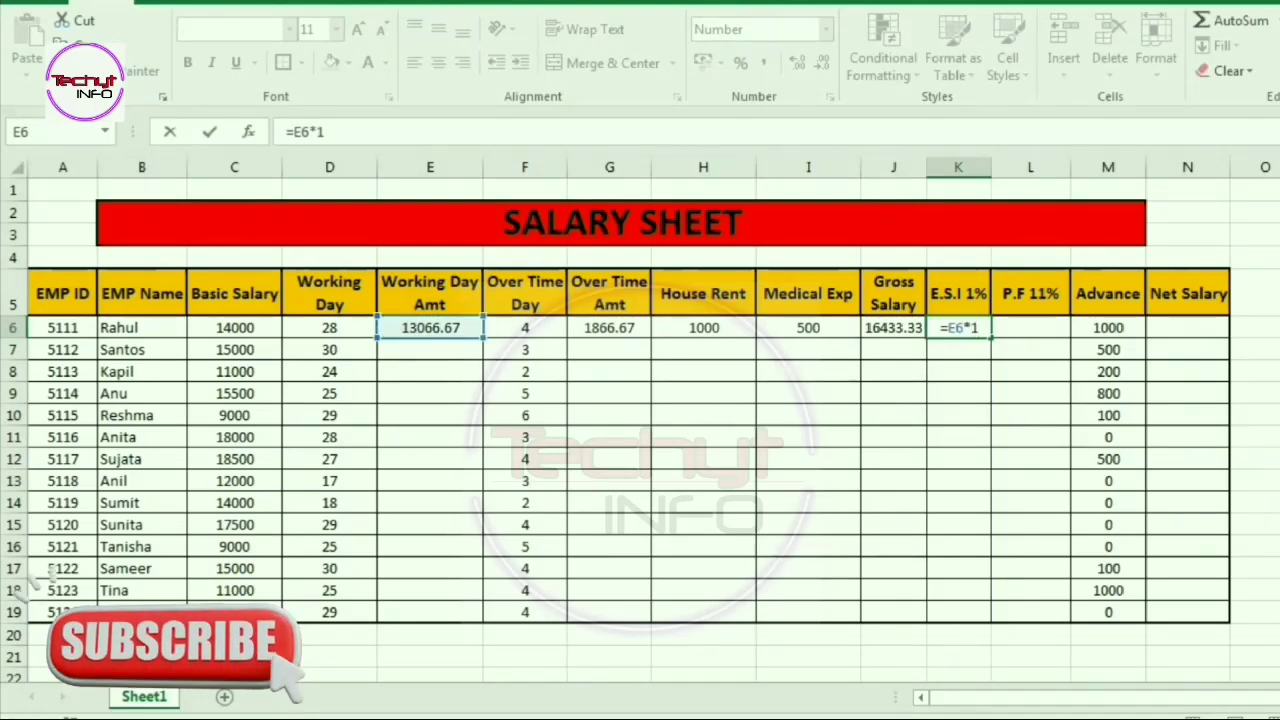
text(%)
key(Return)
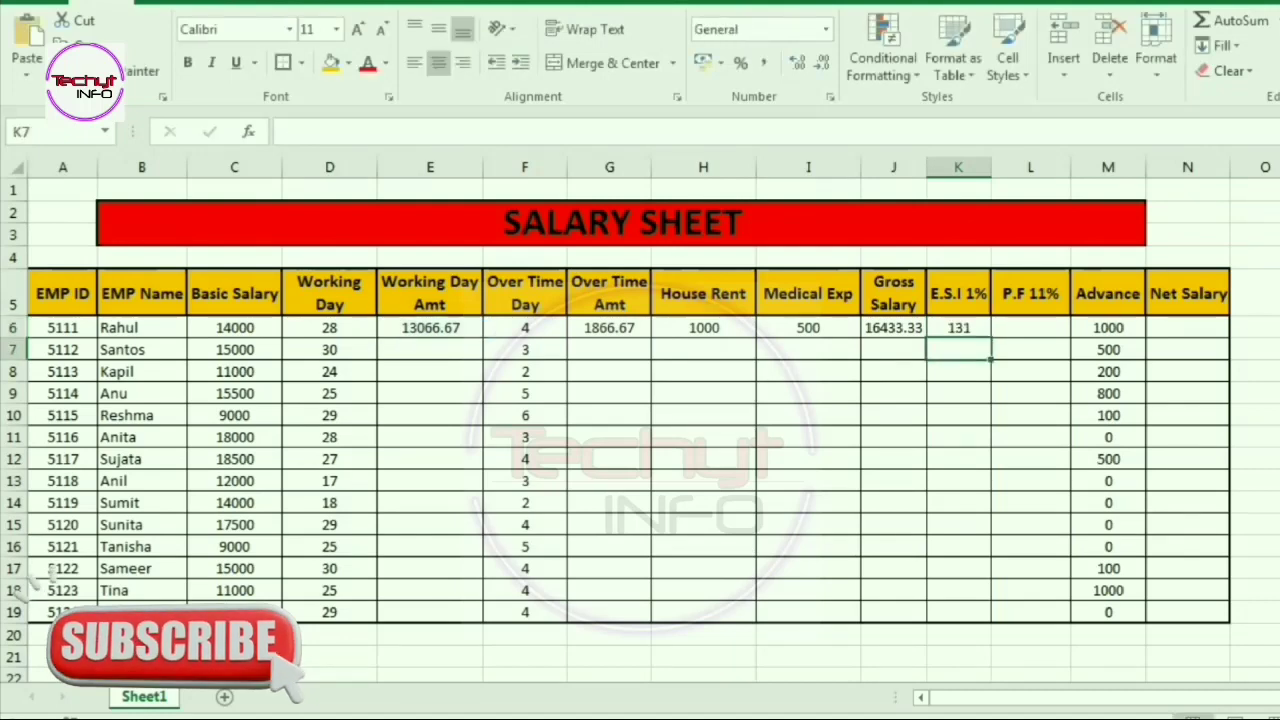
key(Up)
key(Right)
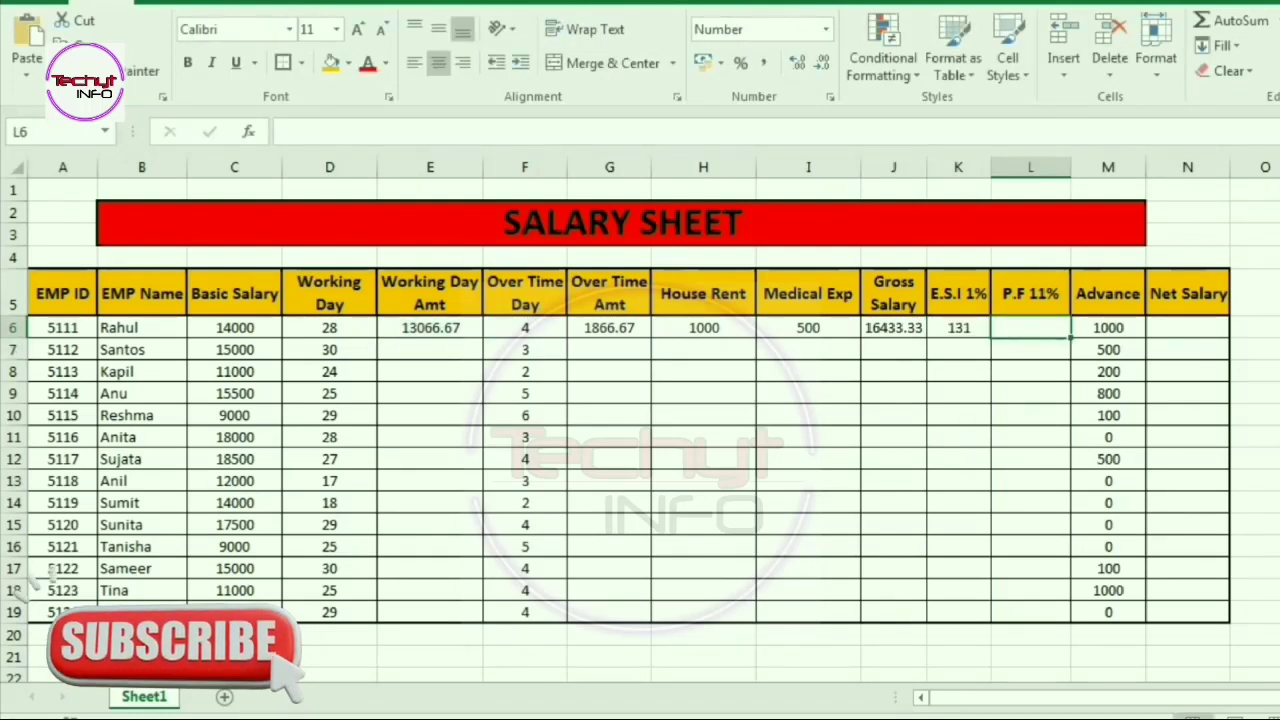
Enter =E6*11% in L6, giving a P.F of 1437.
text(=)
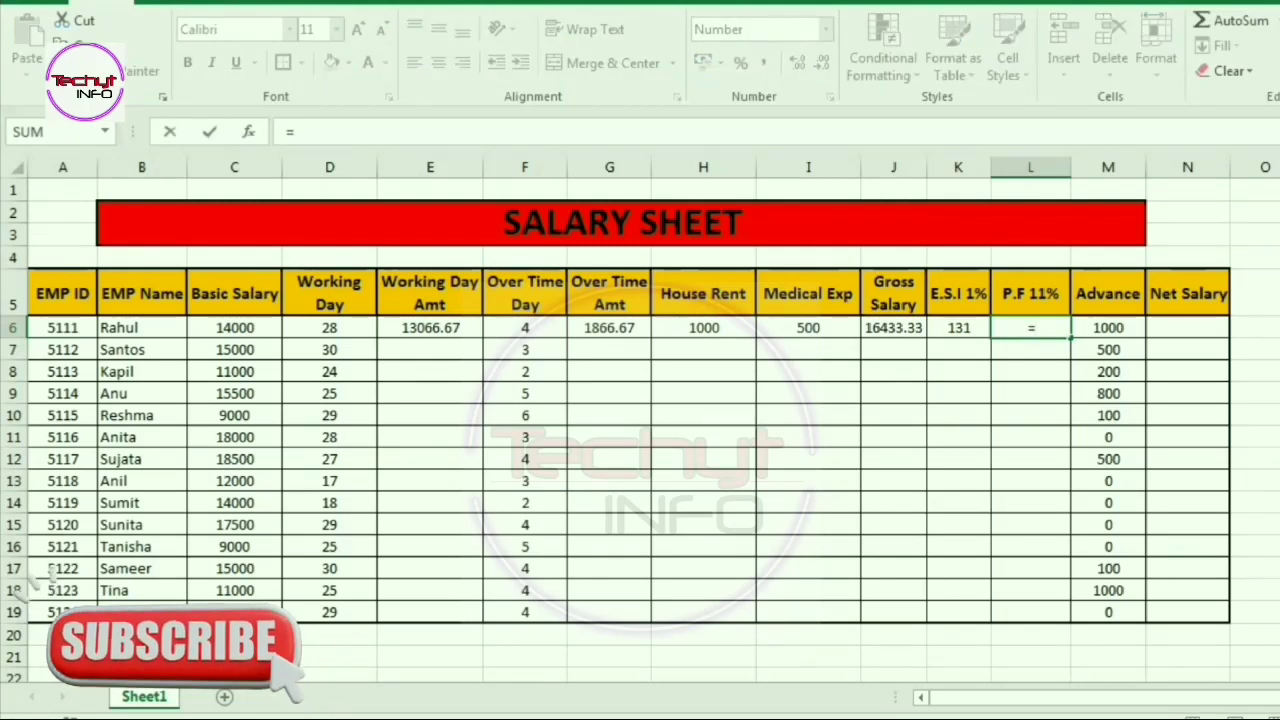
click(430, 327)
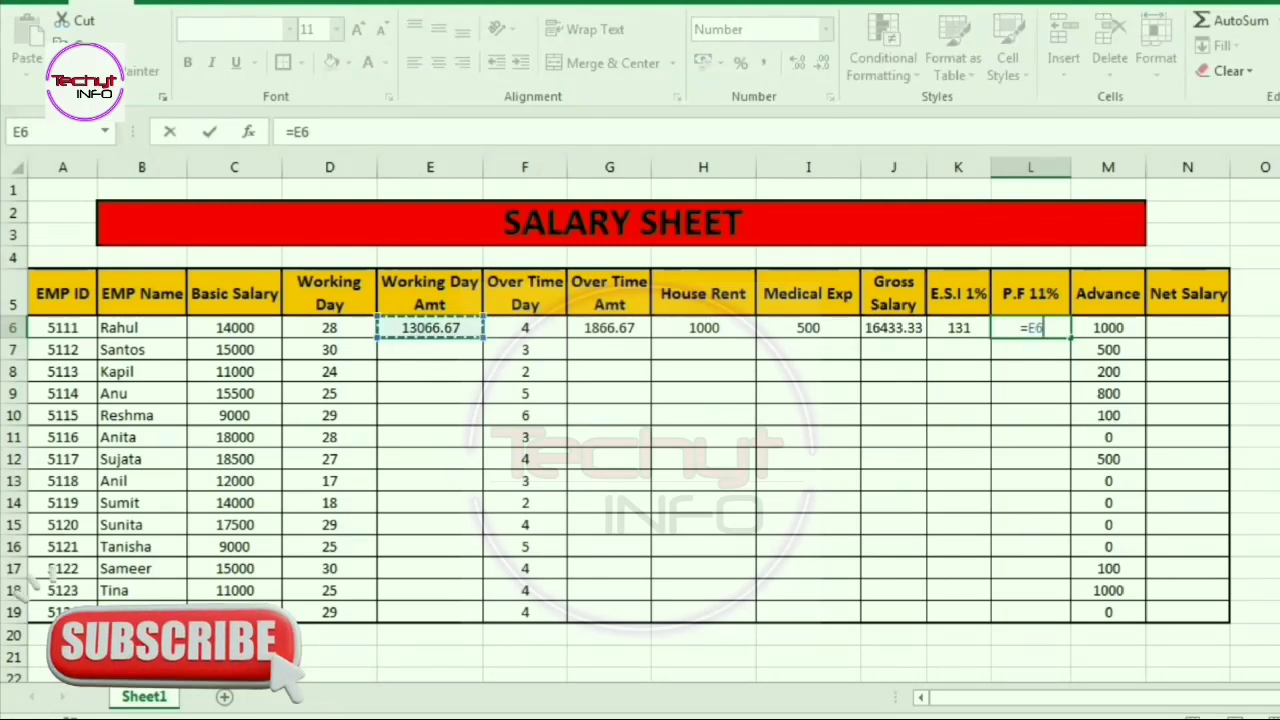
text(*)
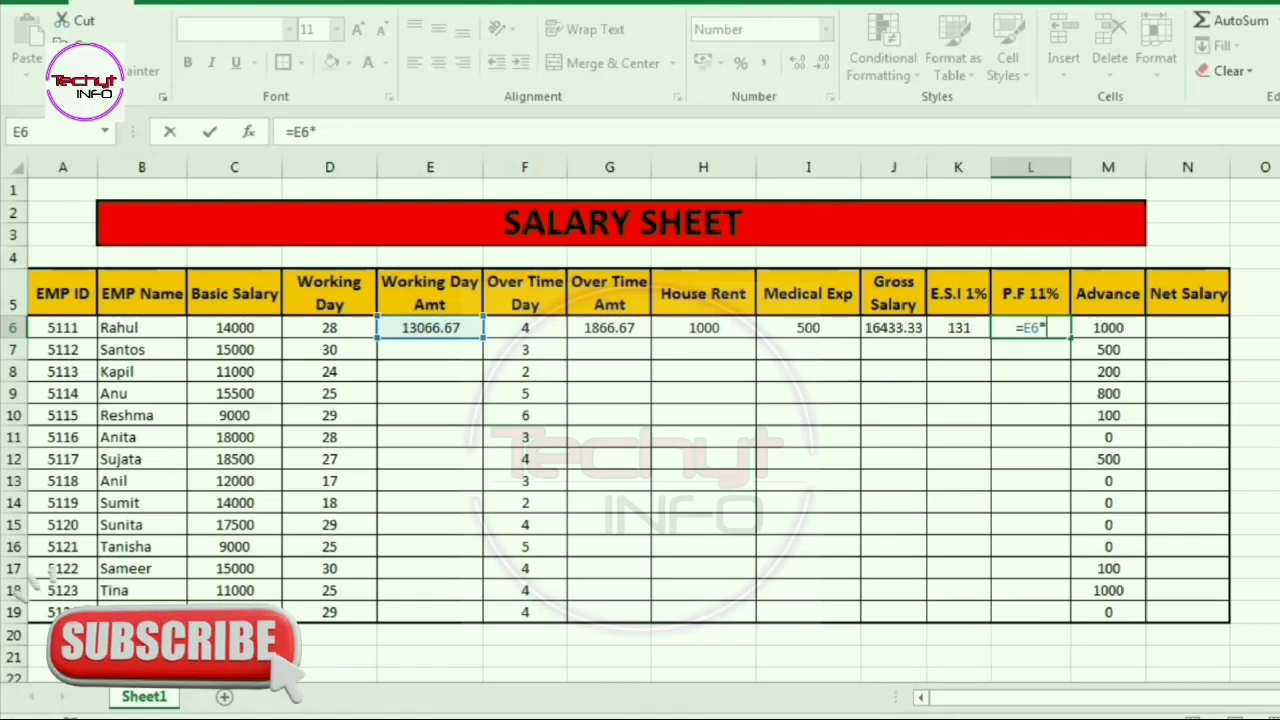
text(11%)
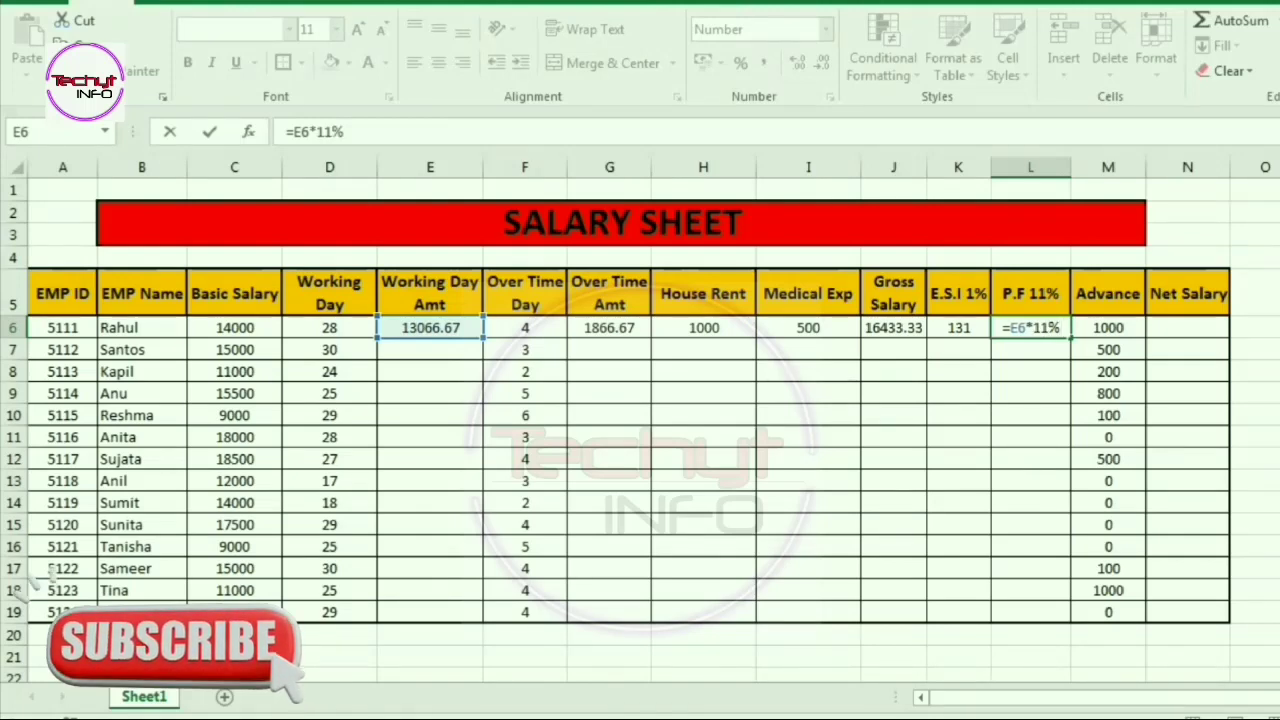
key(Return)
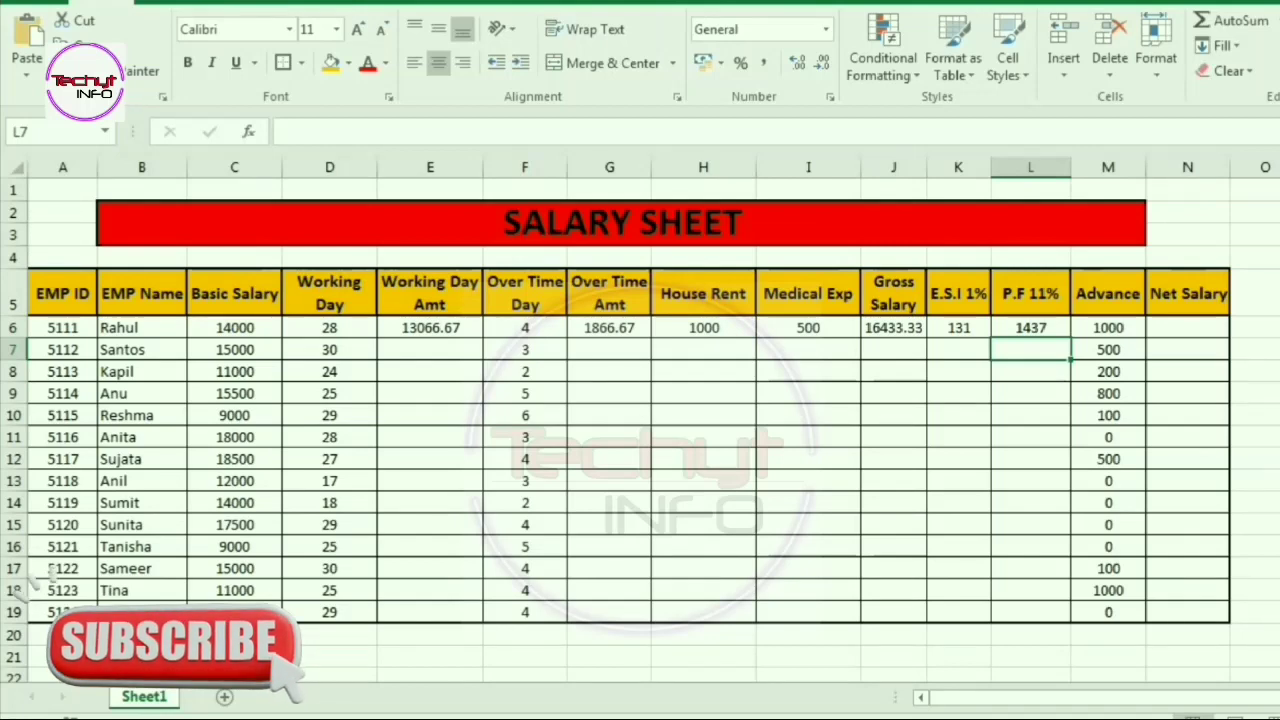
click(1108, 167)
click(1108, 327)
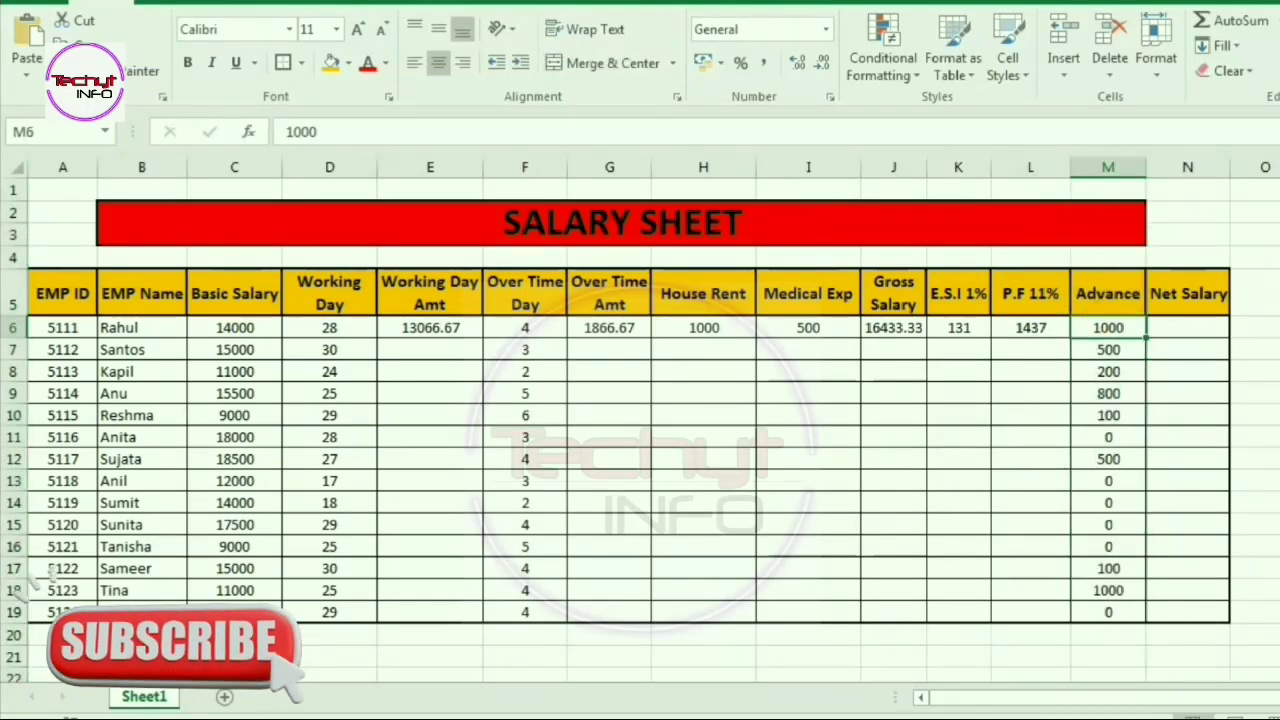
click(1185, 327)
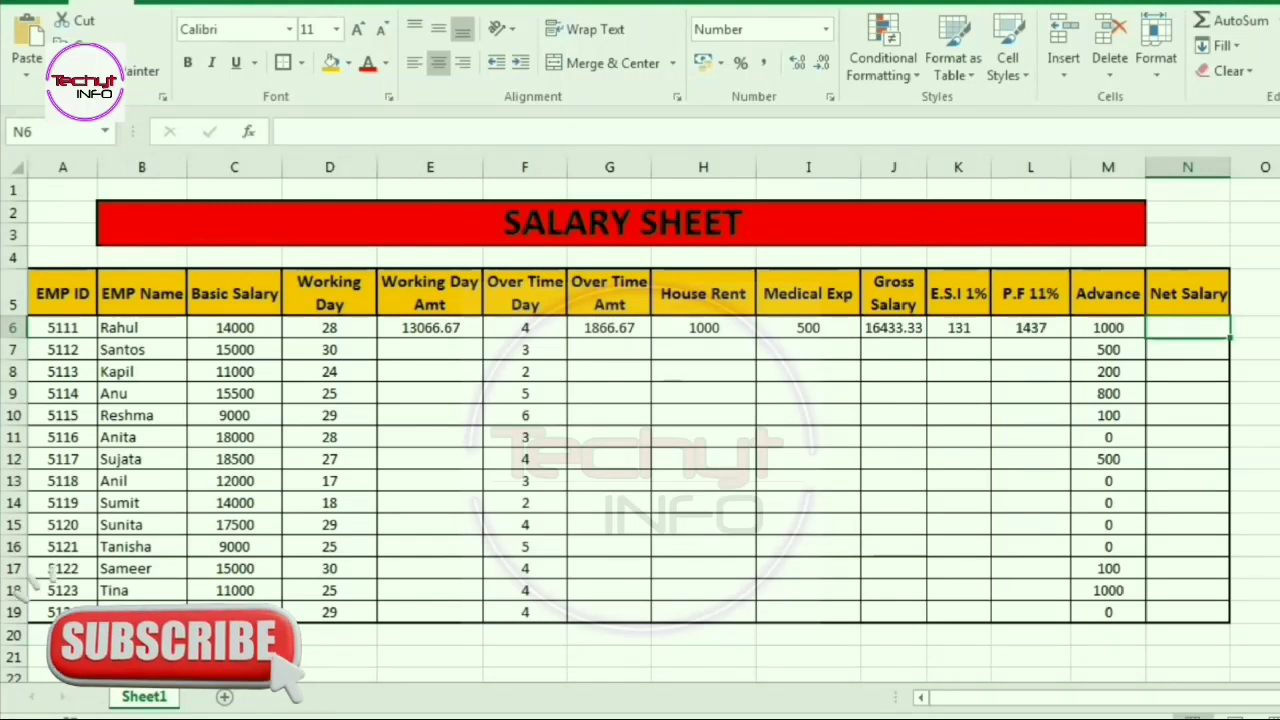
Enter =J6-K6-L6-M6 in N6 for a Net Salary of 13865.
text(=)
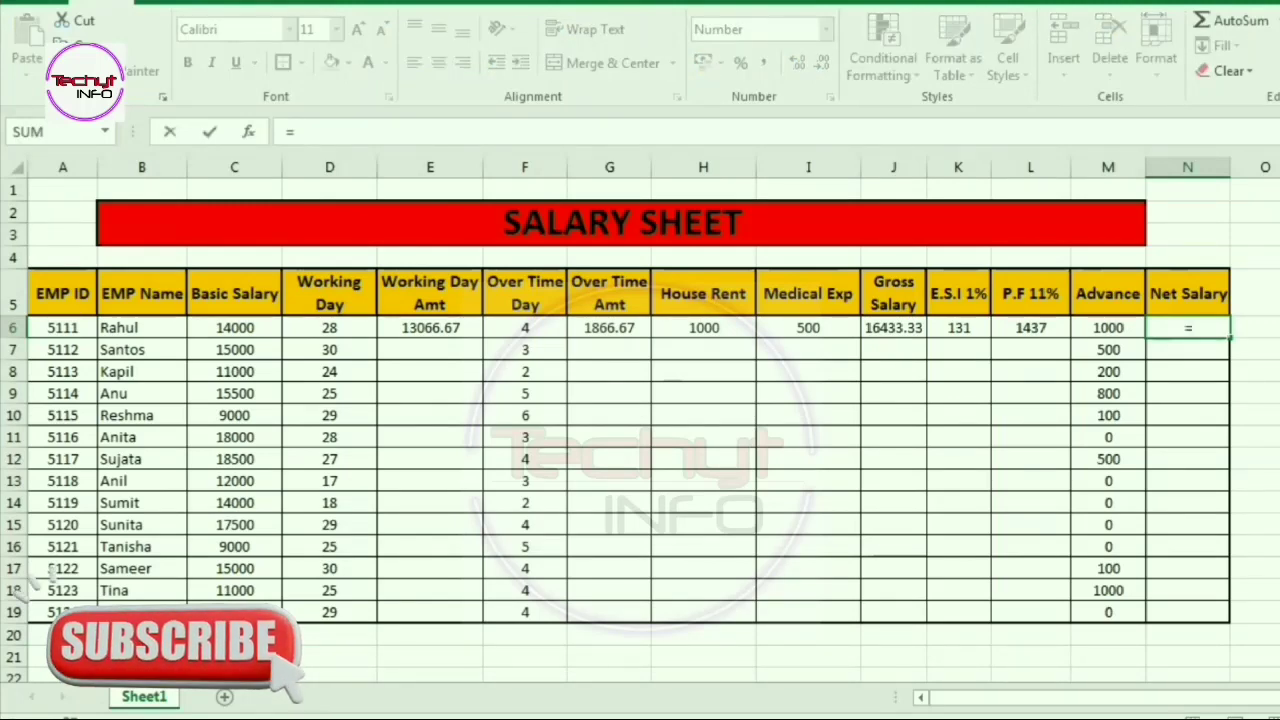
click(893, 327)
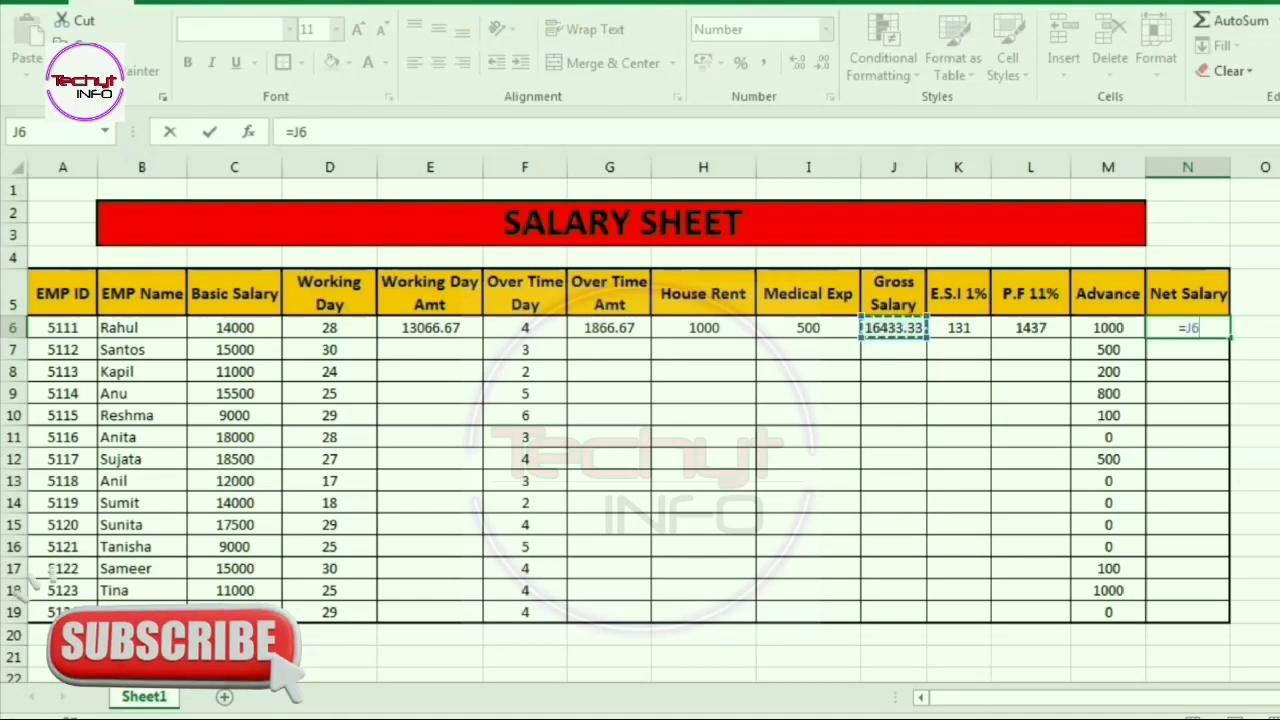
text(-)
click(958, 327)
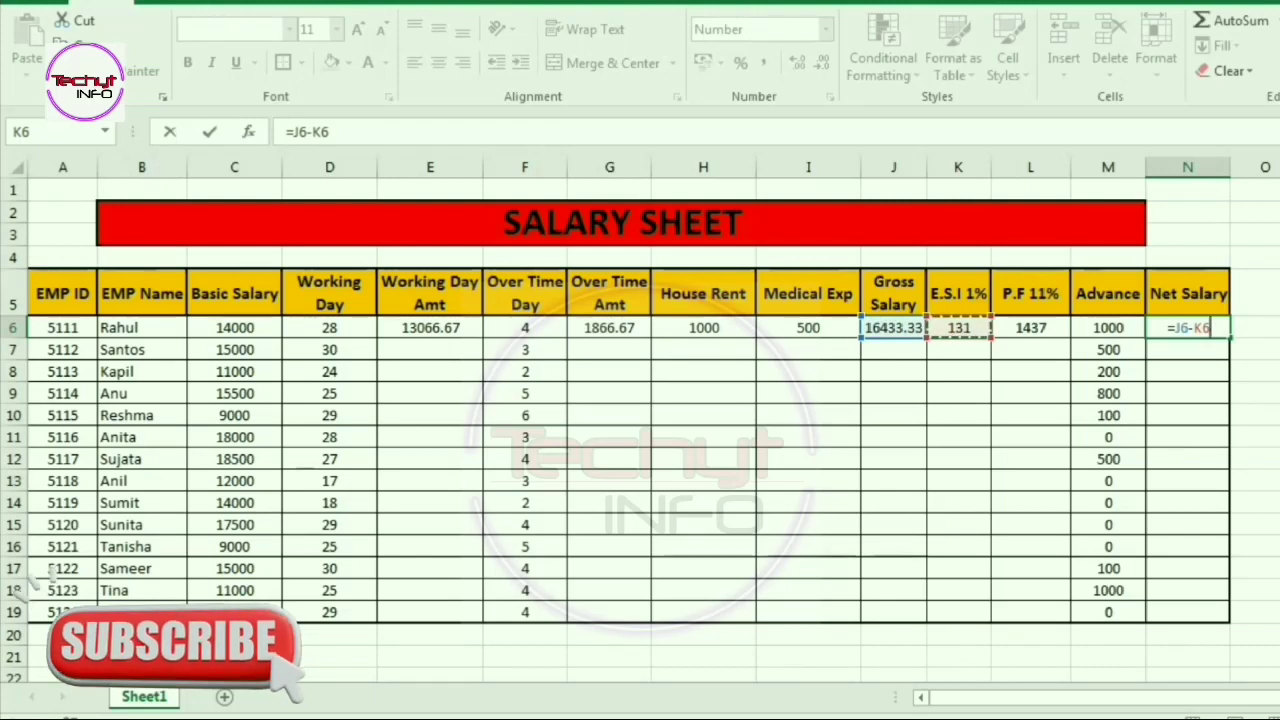
text(-)
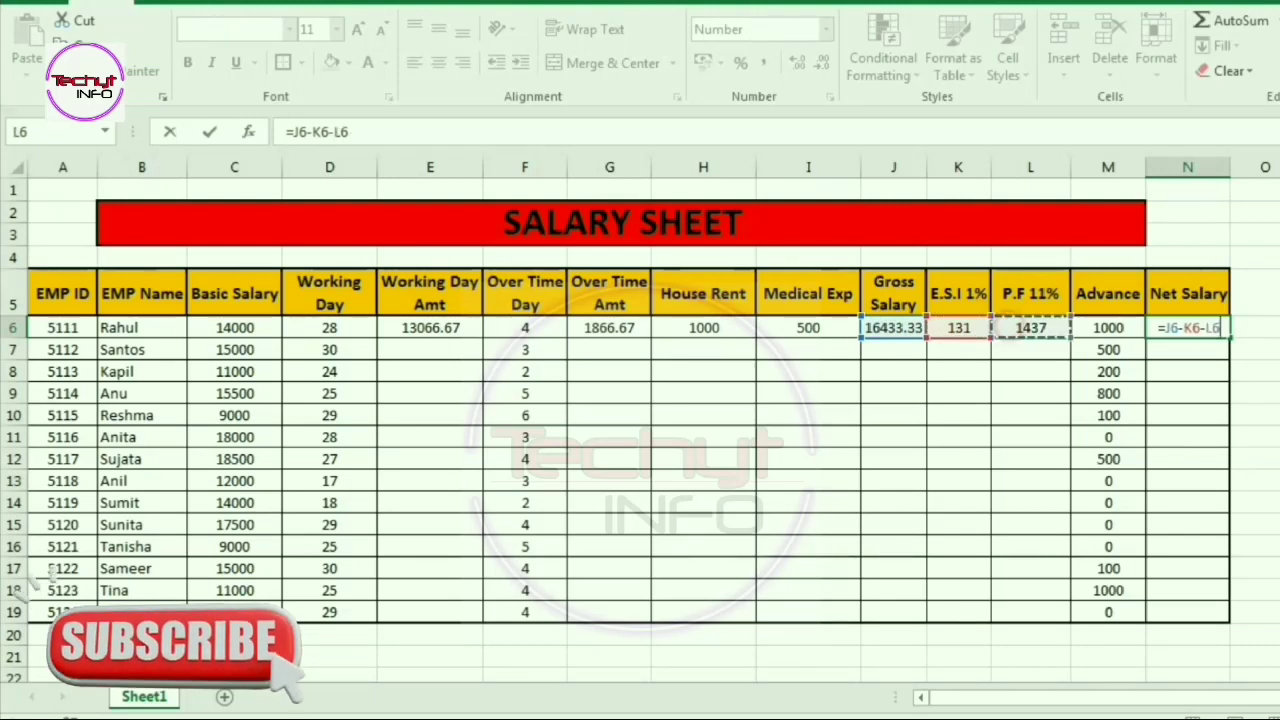
click(1030, 327)
text(-)
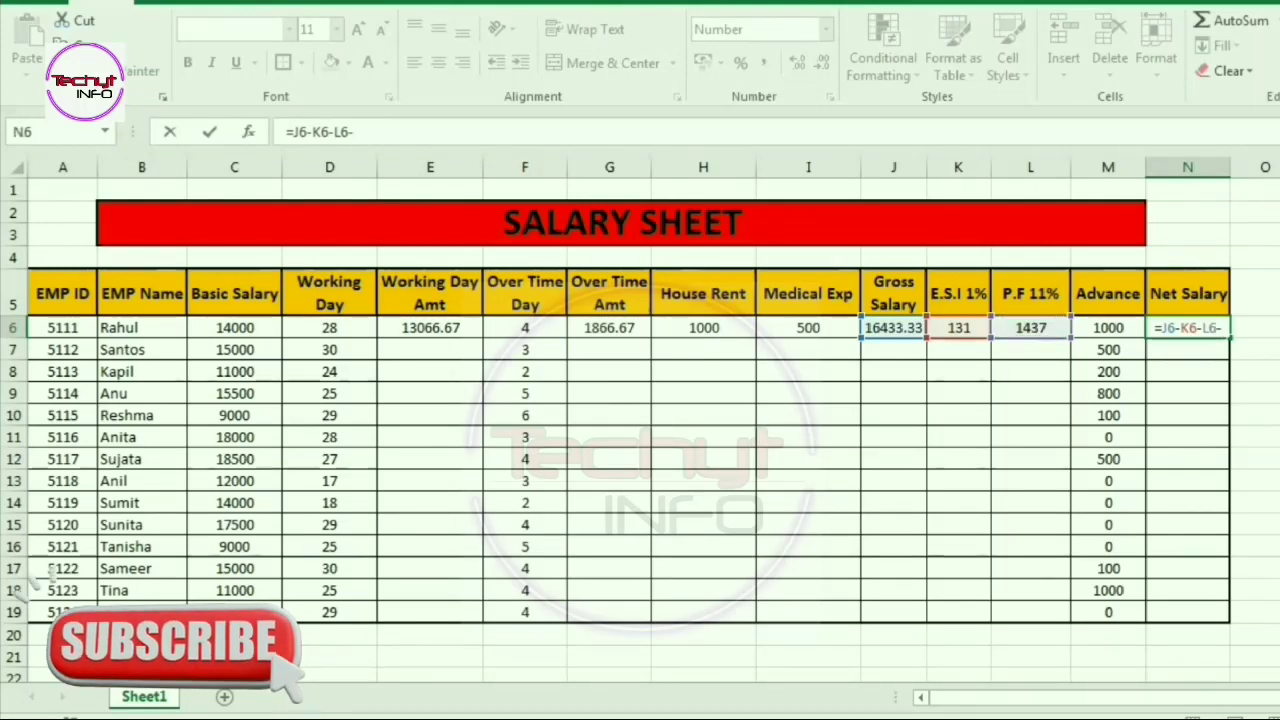
click(1108, 327)
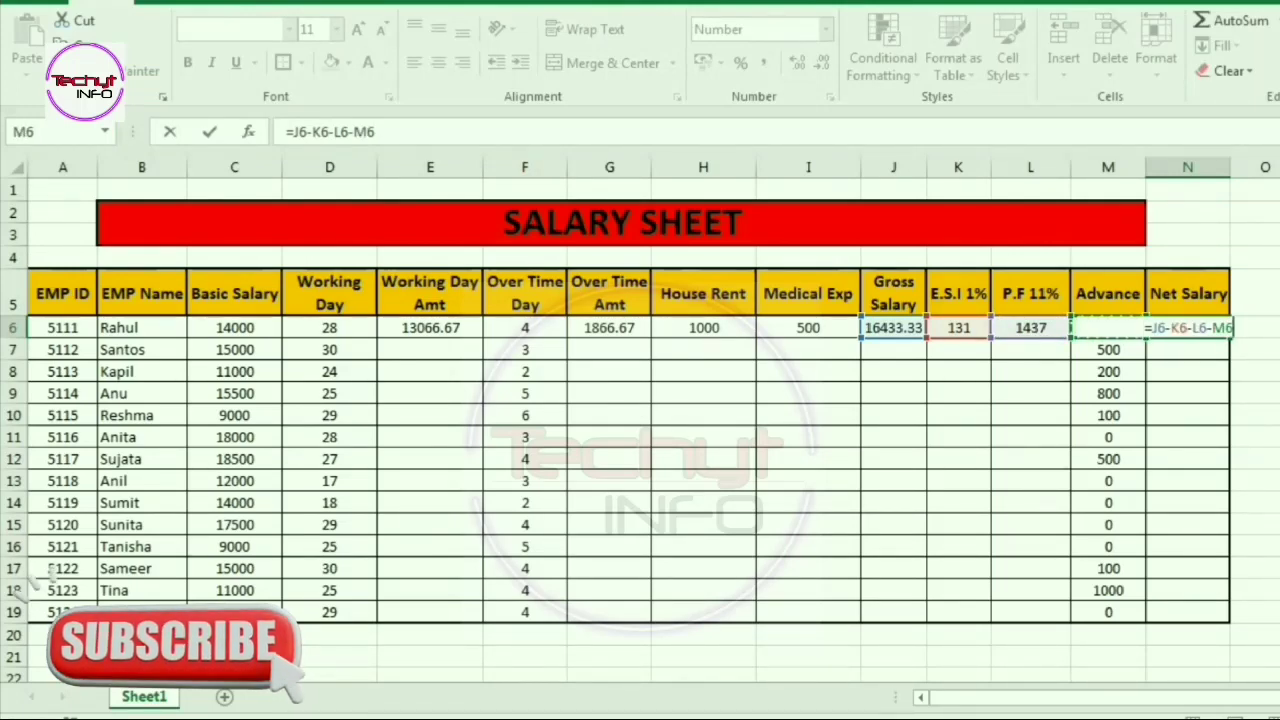
key(Return)
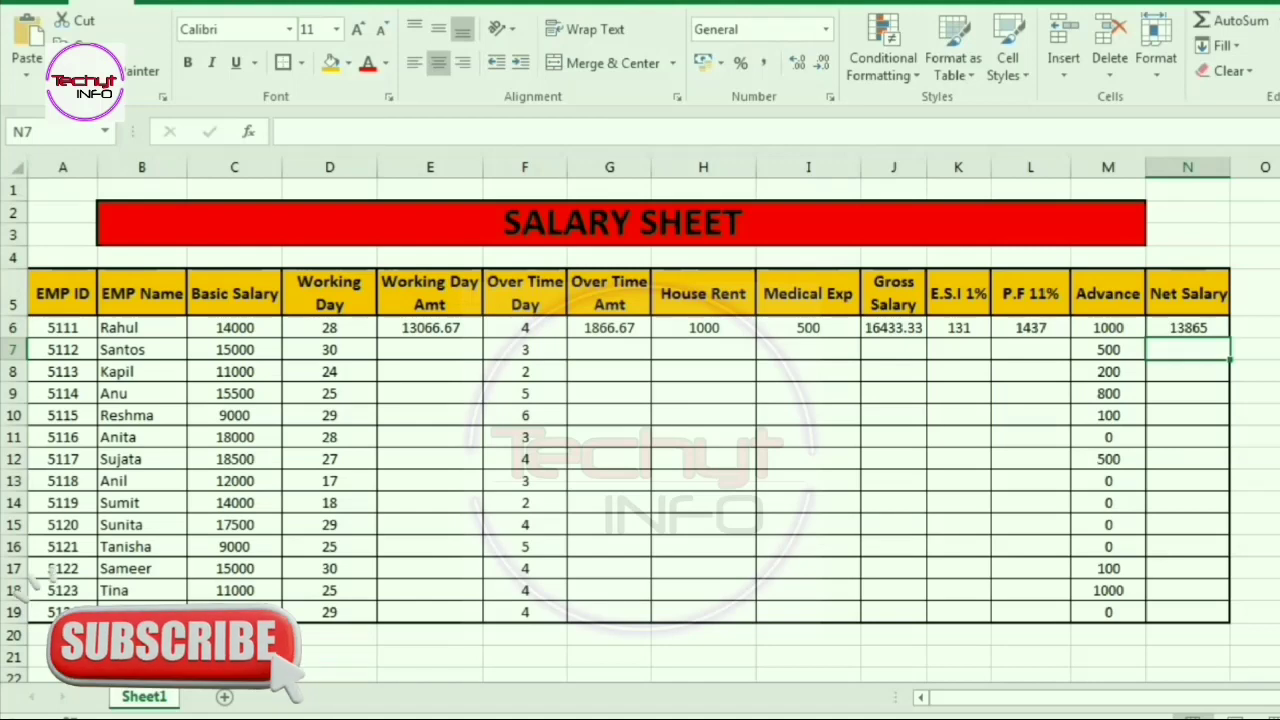
key(Up)
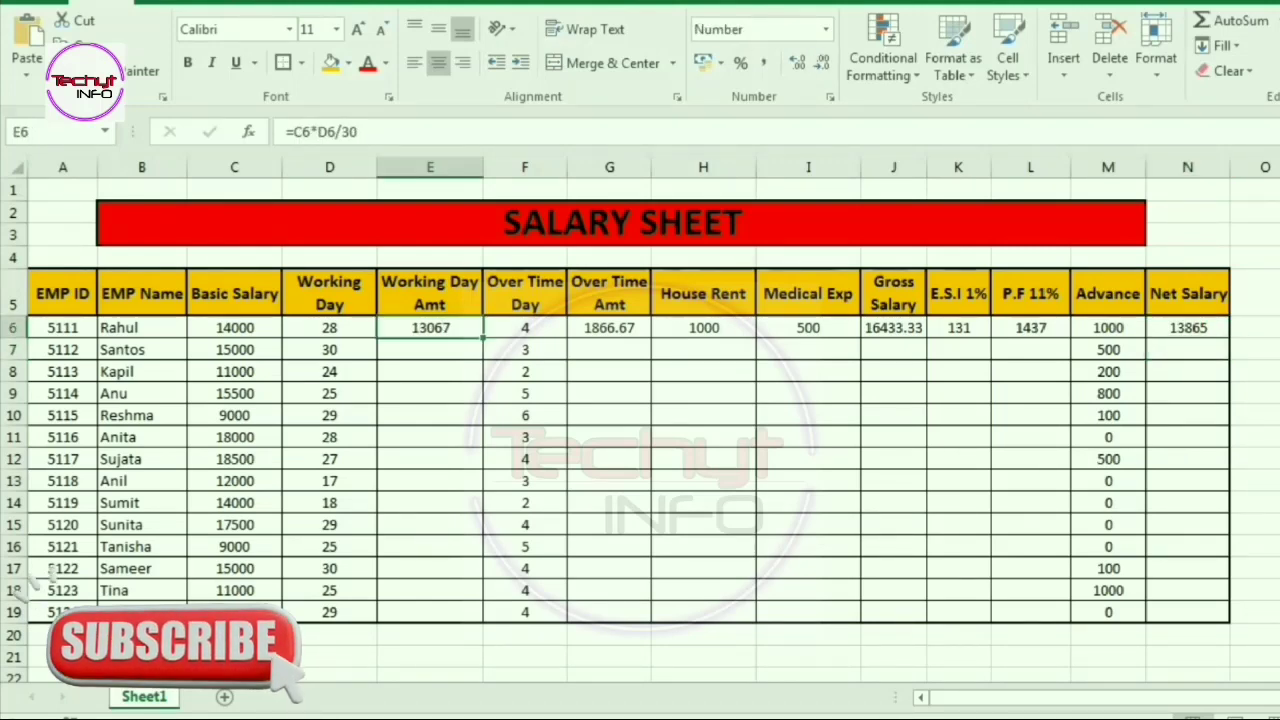
Fill the E6 and G6:L6 formulas down to row 19 and round them to whole numbers.
double_click(483, 338)
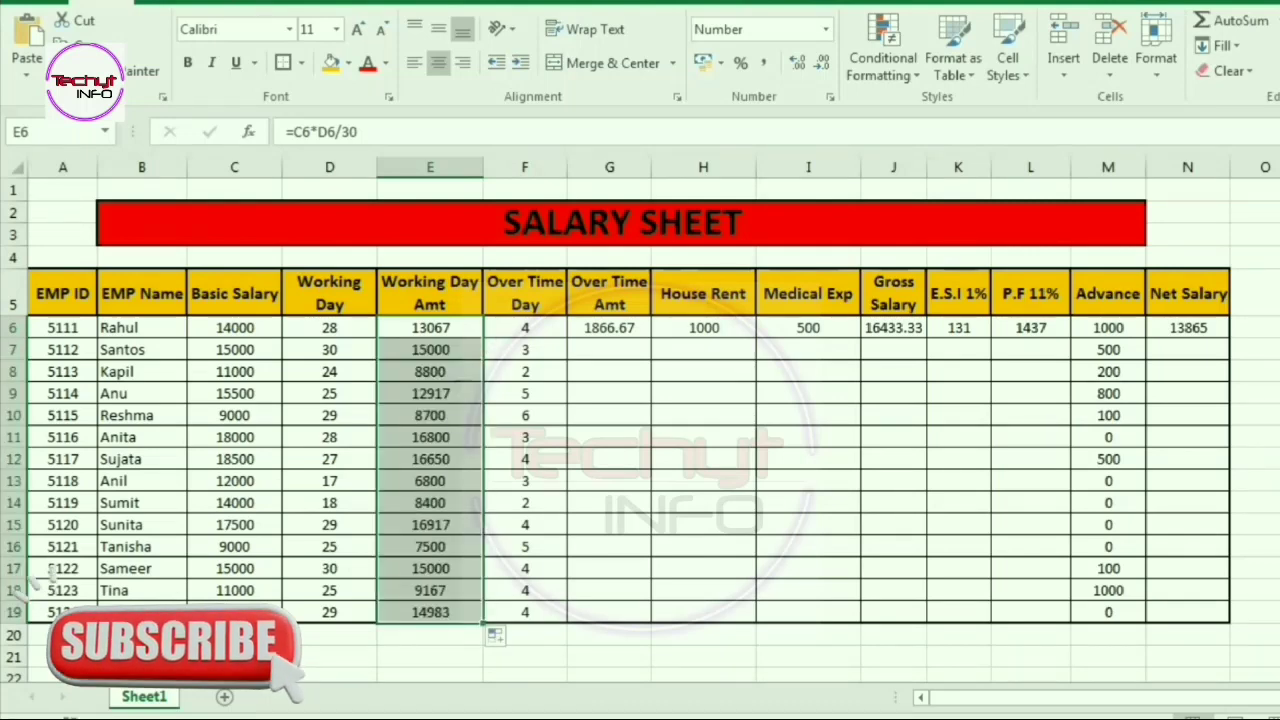
key(Right)
key(Right)
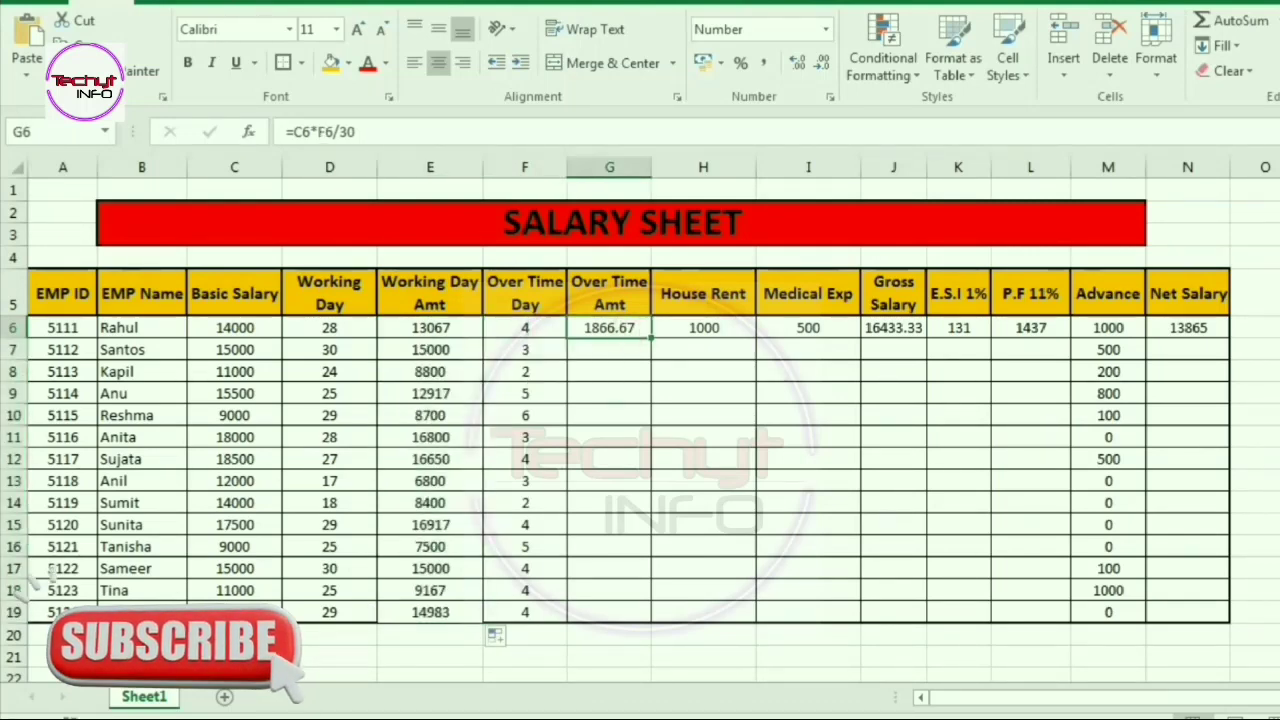
drag(609, 328, 1030, 328)
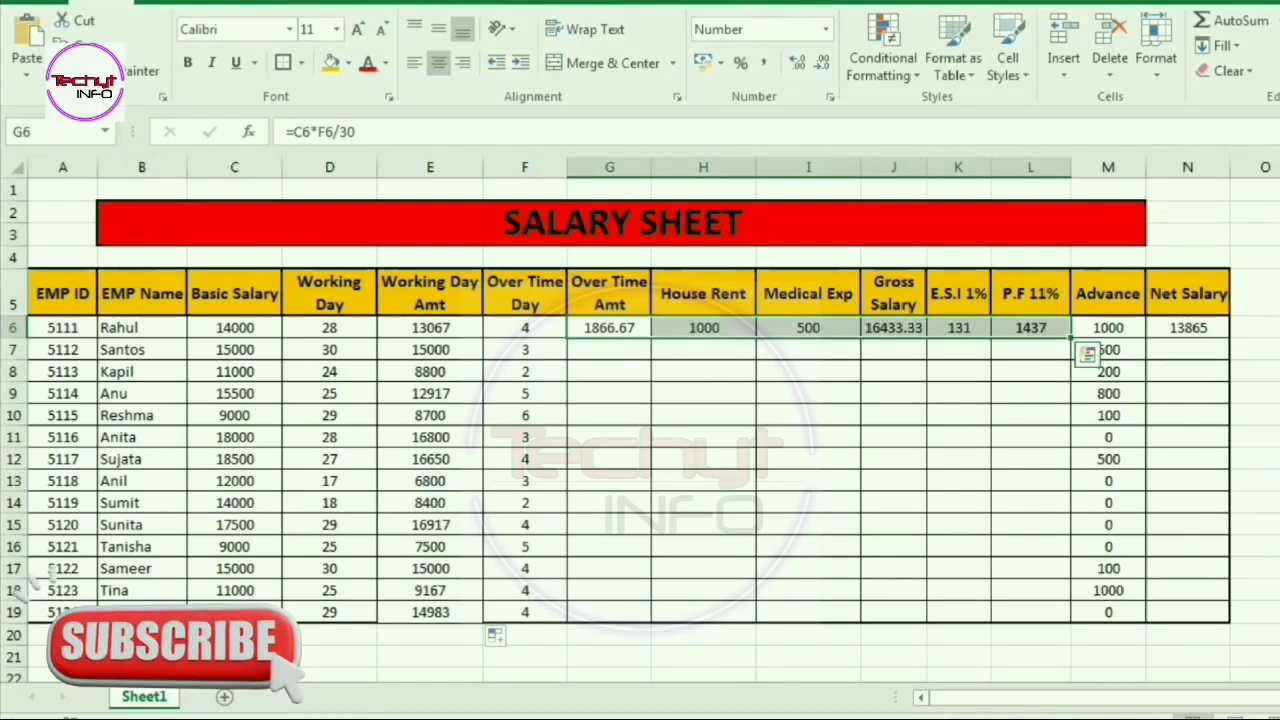
double_click(1070, 338)
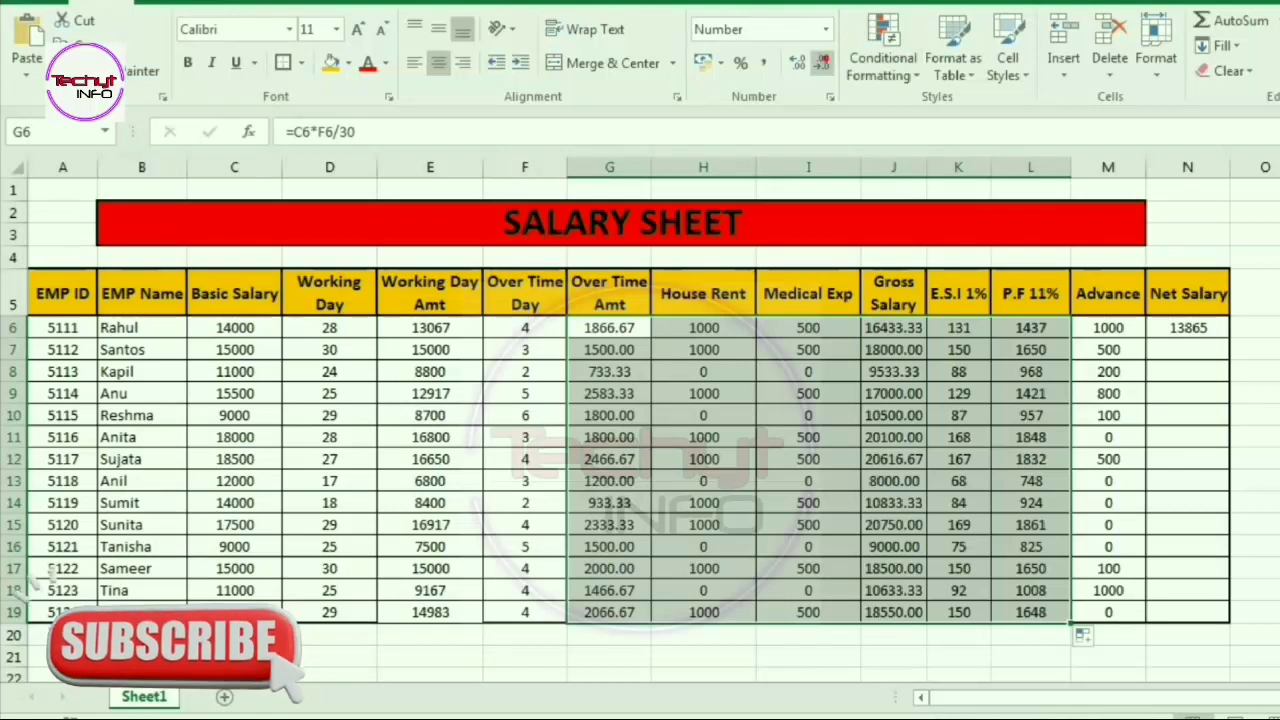
click(822, 62)
click(822, 62)
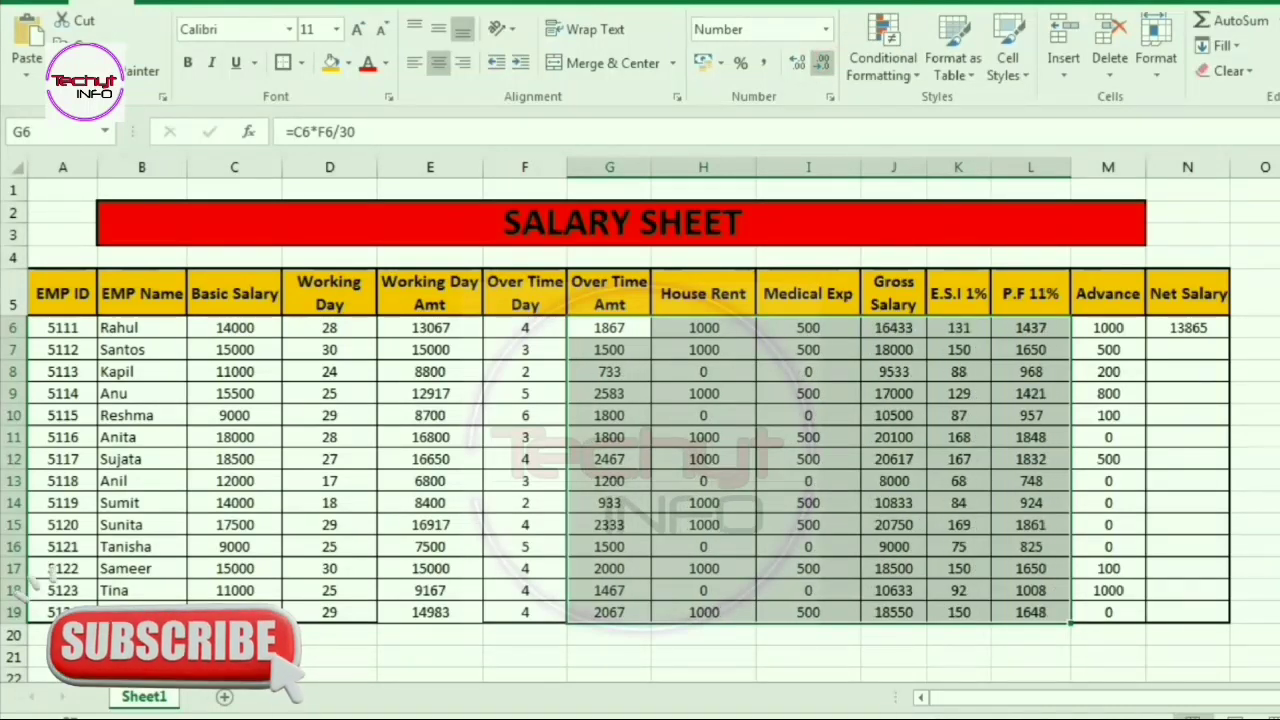
click(958, 415)
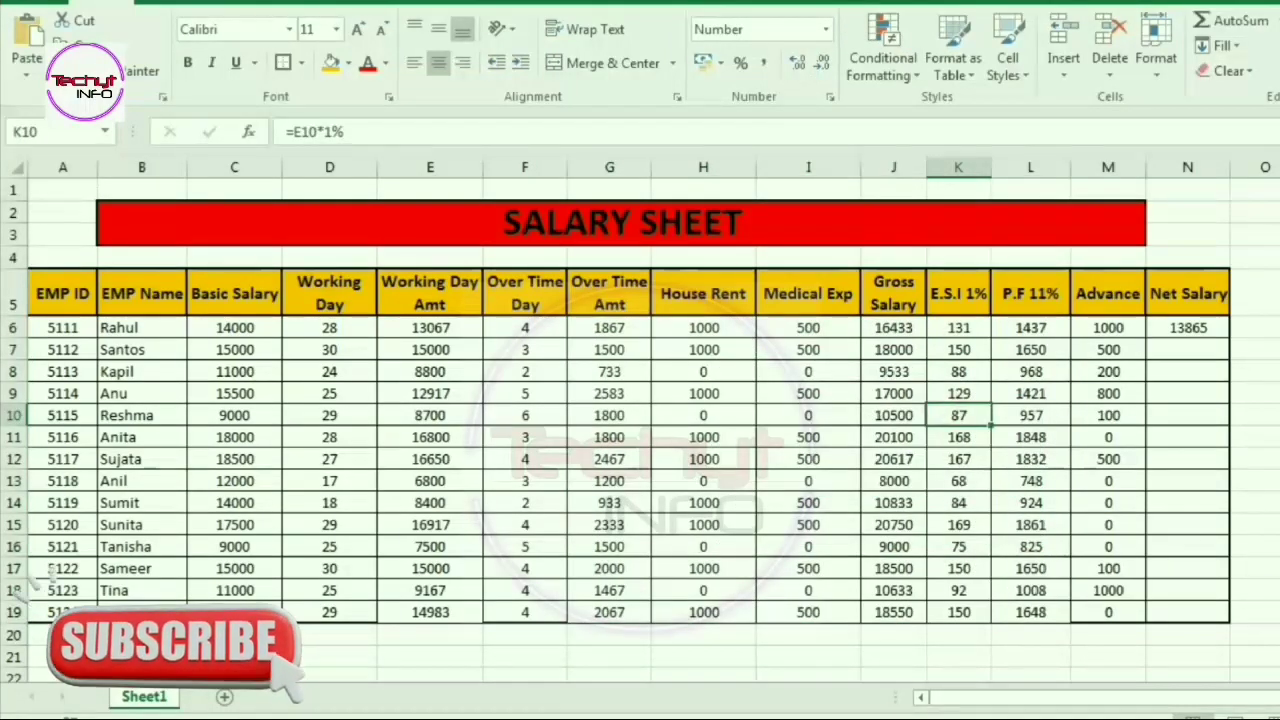
Fill the N6 Net Salary formula down for every employee.
click(1188, 327)
double_click(1229, 338)
click(1188, 349)
click(1278, 415)
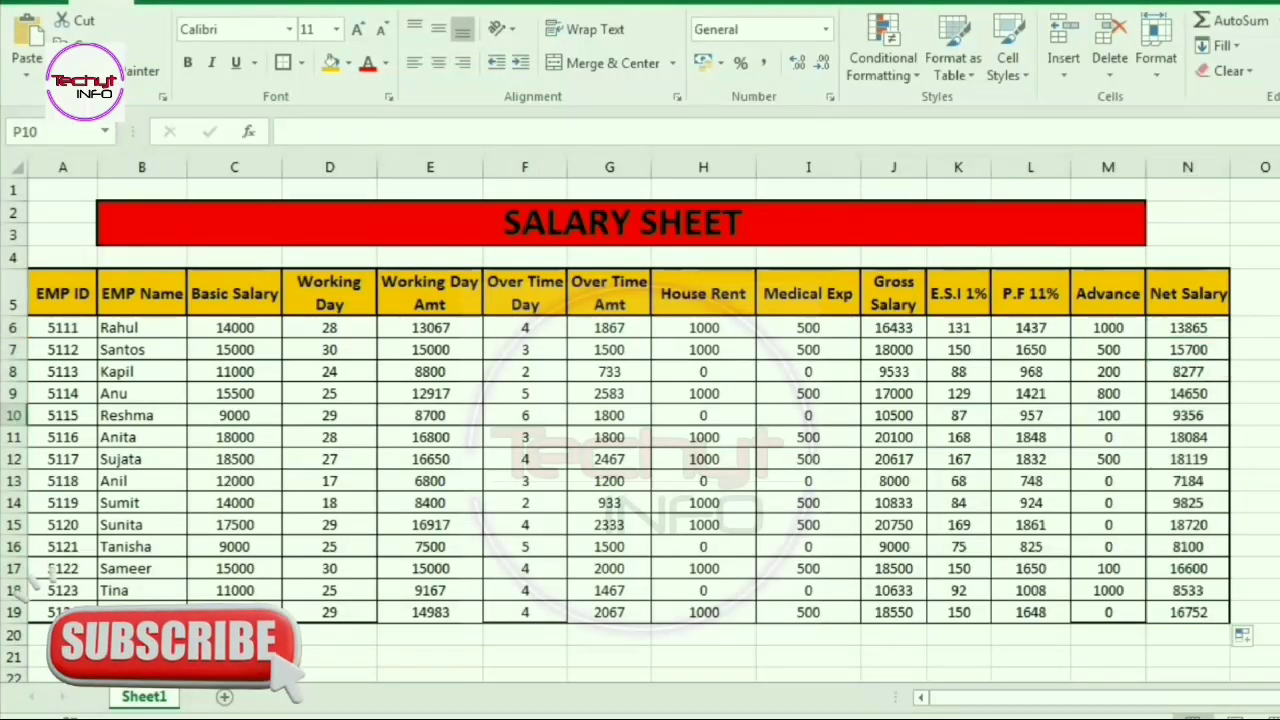